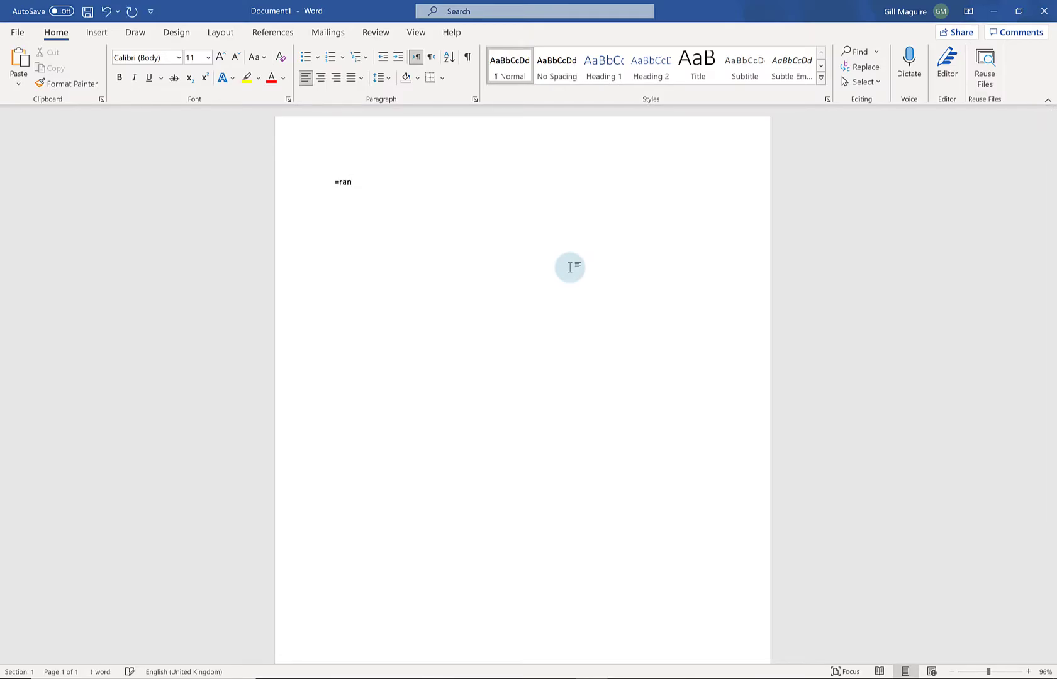
# - Generate about four pages of sample paragraphs with =rand(12,12)
pyautogui.write('d(12,')
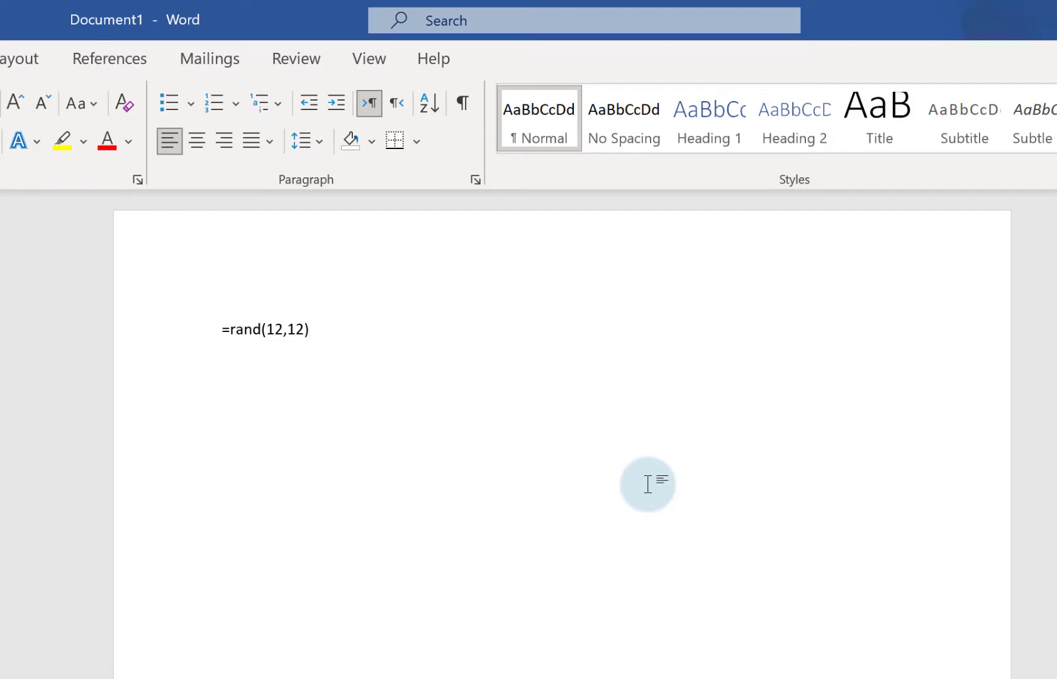
pyautogui.write('12)')
pyautogui.press('Return')
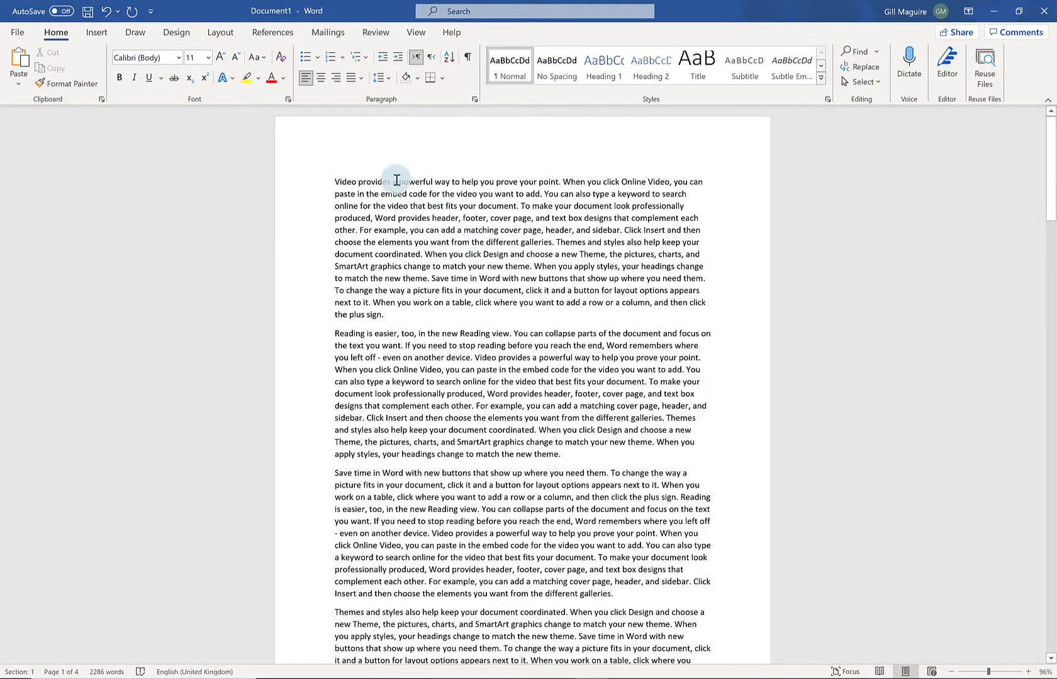
# - Insert a Plain Number 1 page number at the top left of the header
pyautogui.click(97, 34)
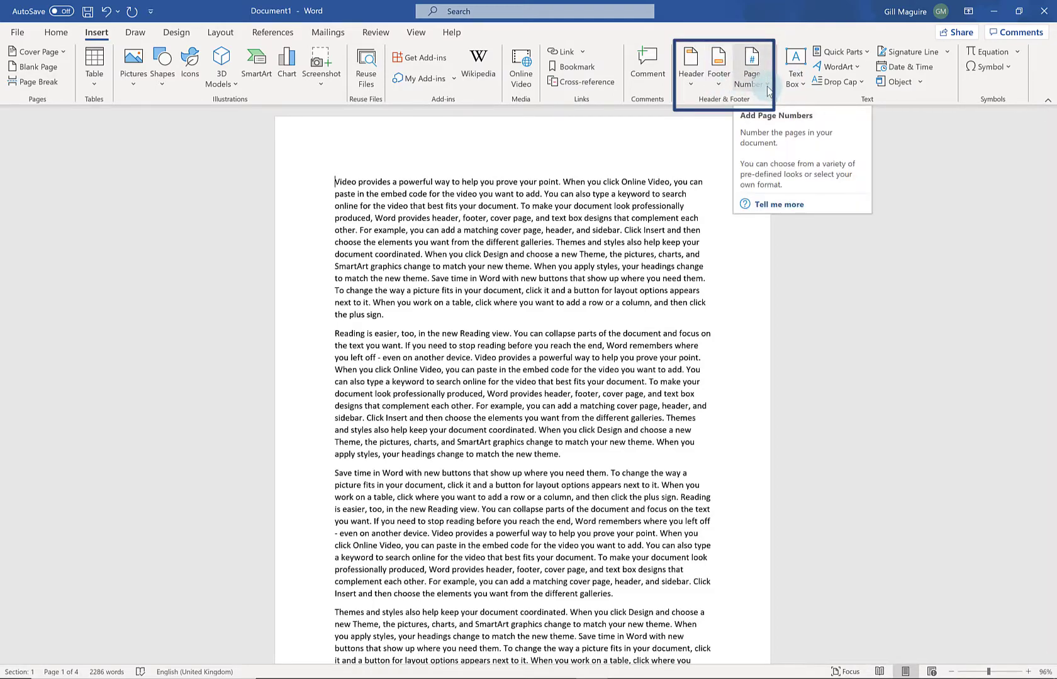
pyautogui.click(767, 88)
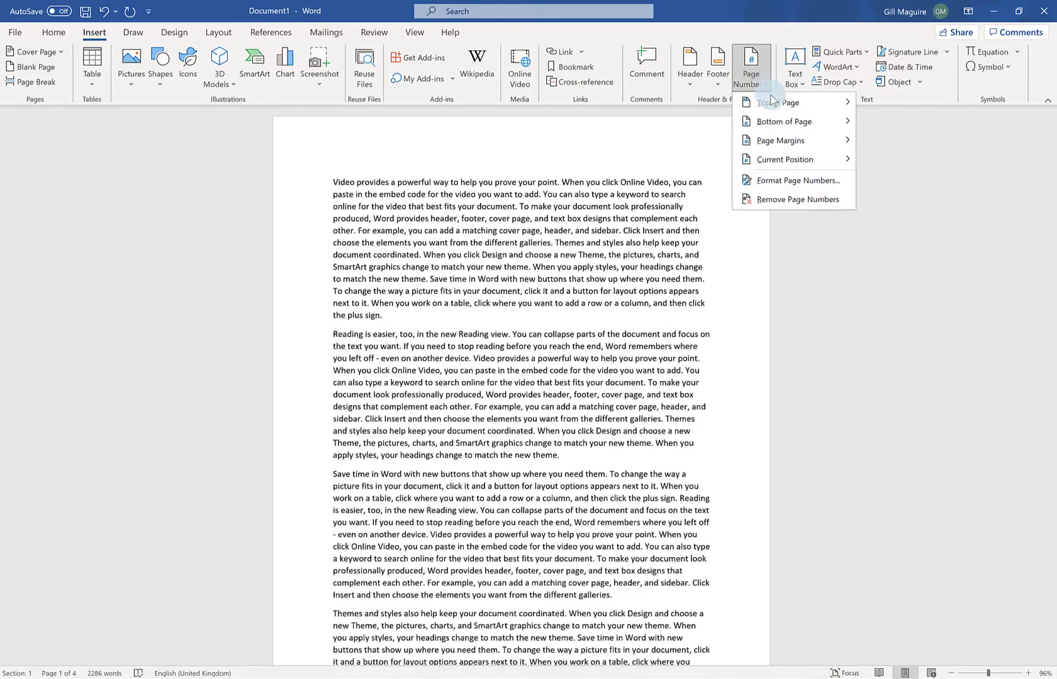
pyautogui.moveTo(773, 99)
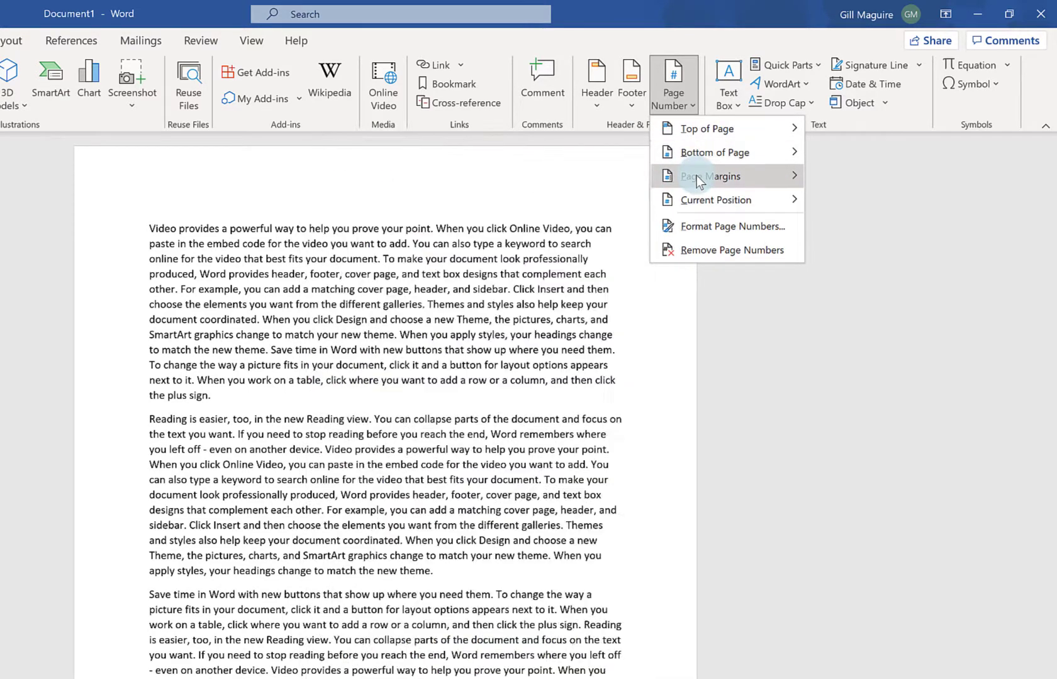
pyautogui.moveTo(707, 200)
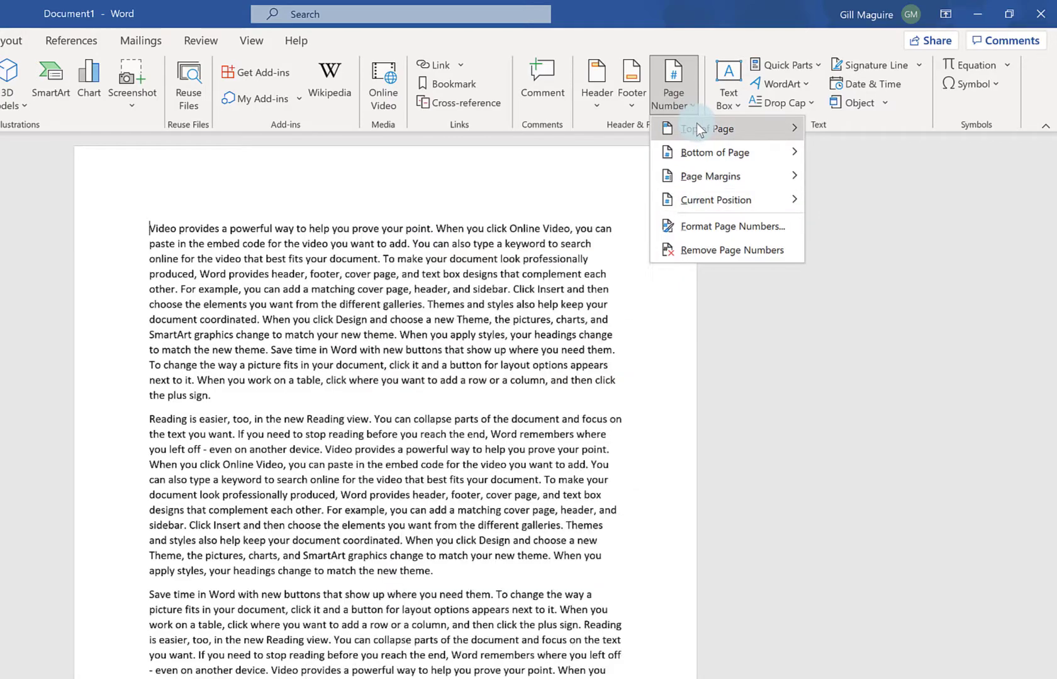
pyautogui.moveTo(697, 129)
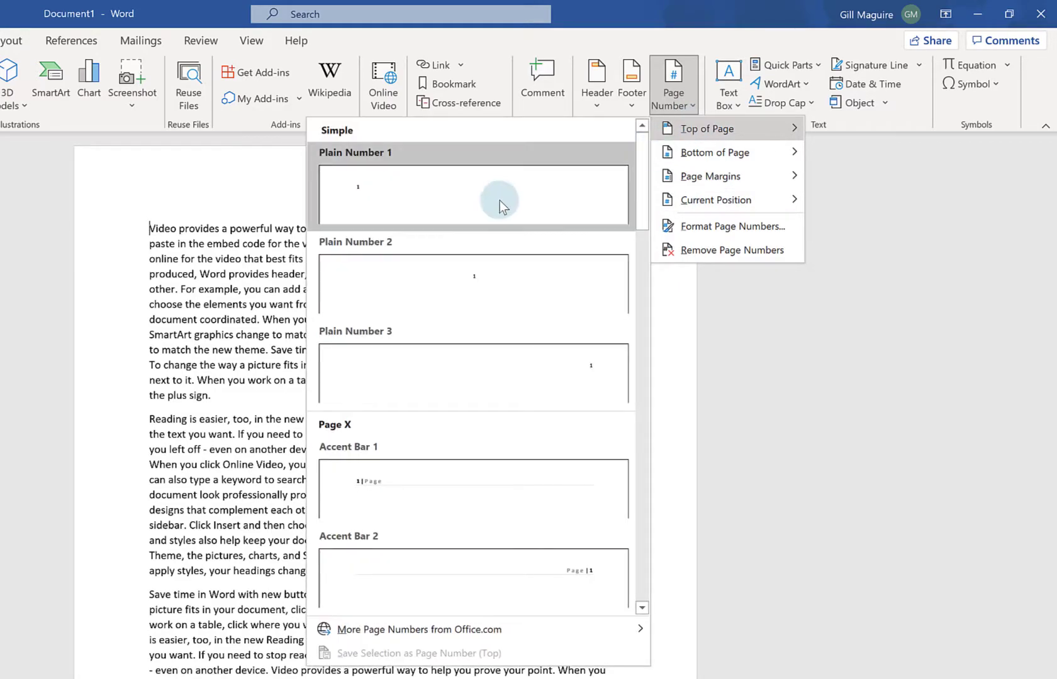
pyautogui.click(481, 205)
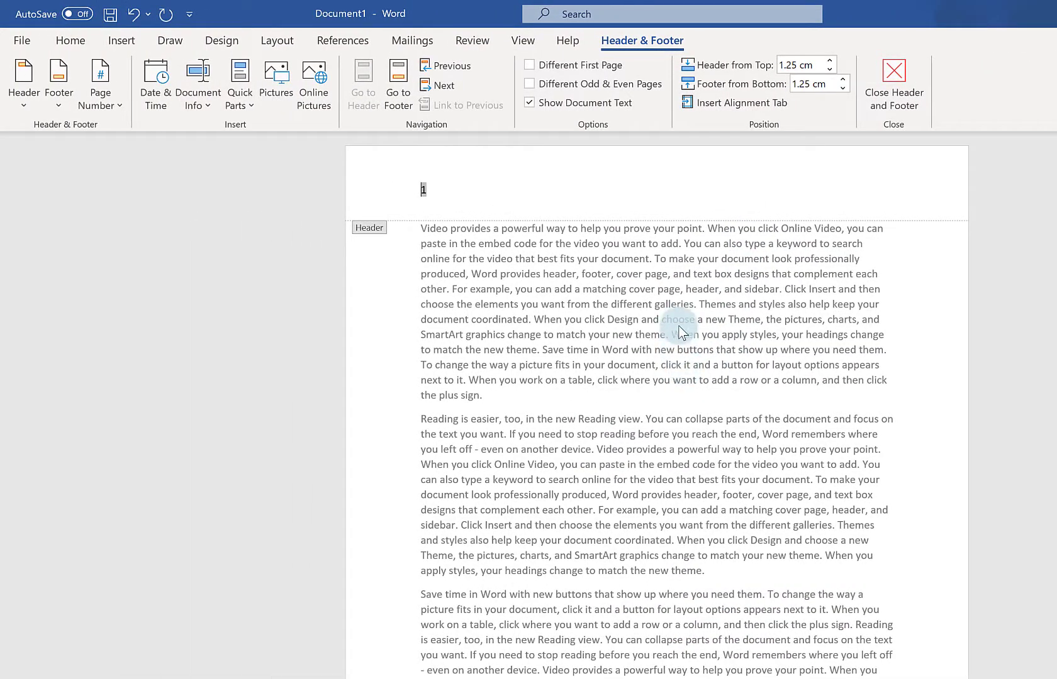
# - Check the numbered pages, then close the header to return to the body text
pyautogui.scroll(-10, 707, 393)
pyautogui.scroll(-10, 500, 538)
pyautogui.scroll(20, 748, 418)
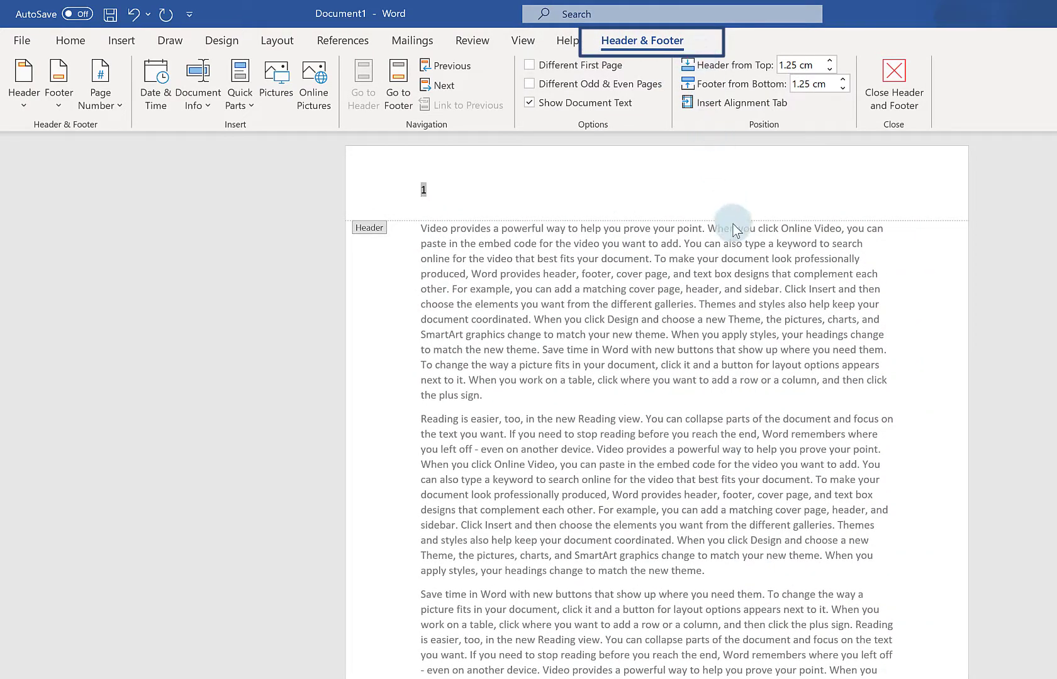
pyautogui.click(893, 93)
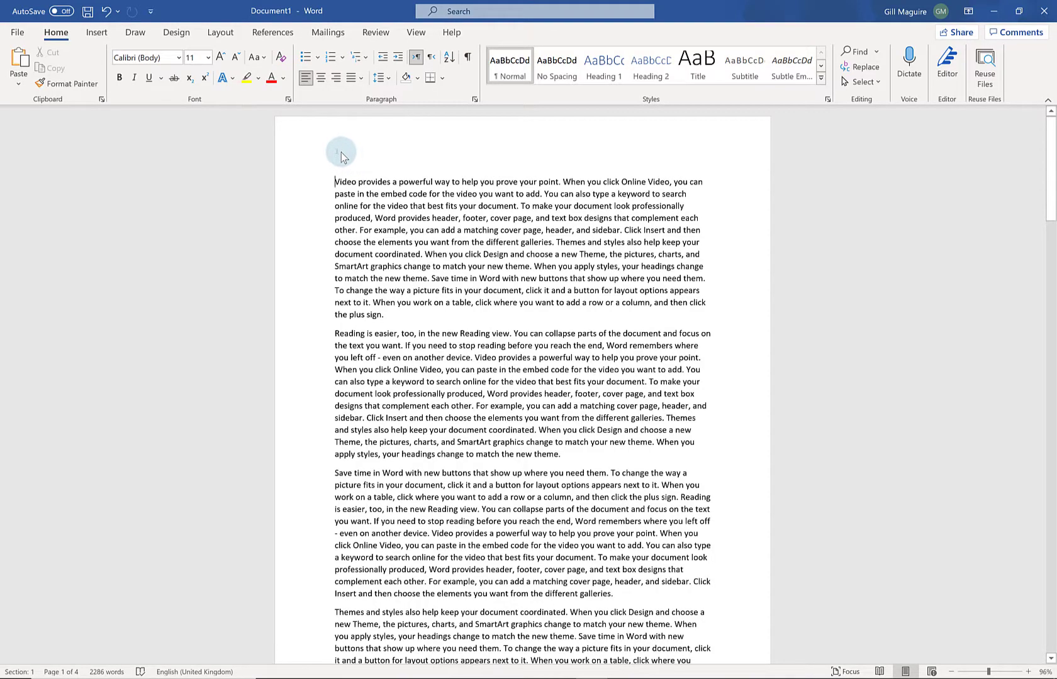
pyautogui.doubleClick(341, 152)
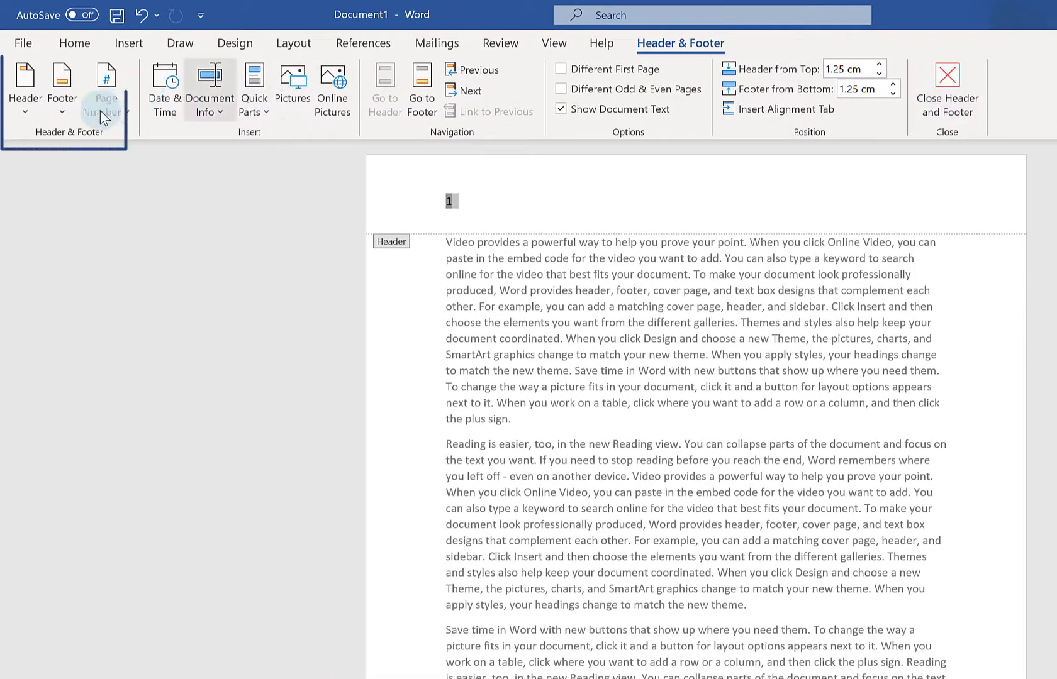
pyautogui.click(117, 112)
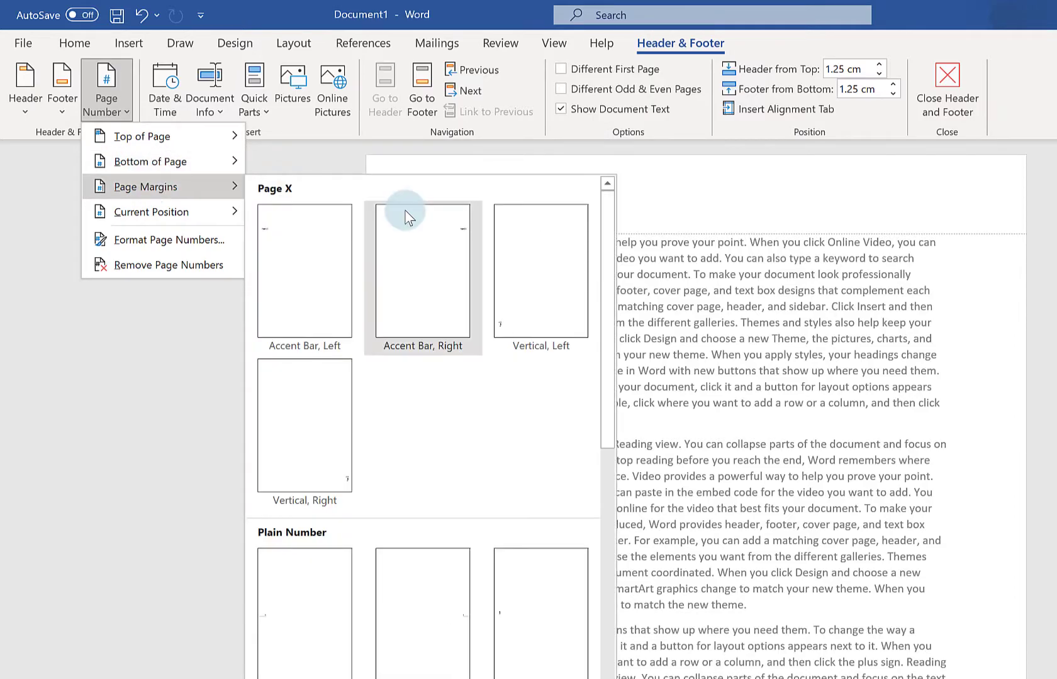
pyautogui.moveTo(230, 189)
pyautogui.click(259, 237)
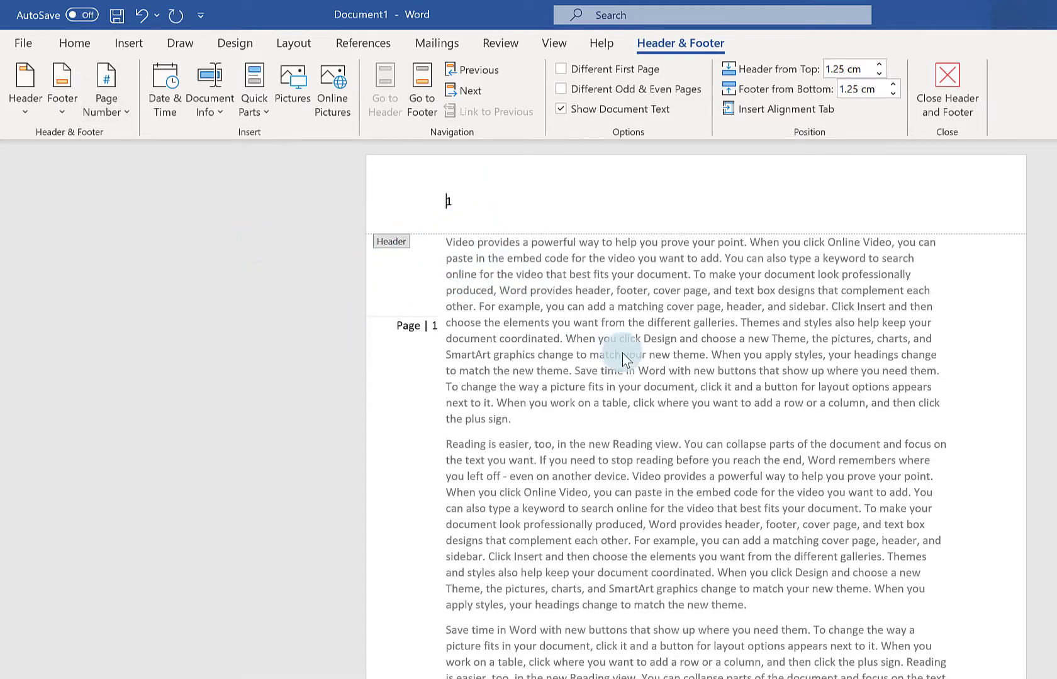
pyautogui.click(121, 98)
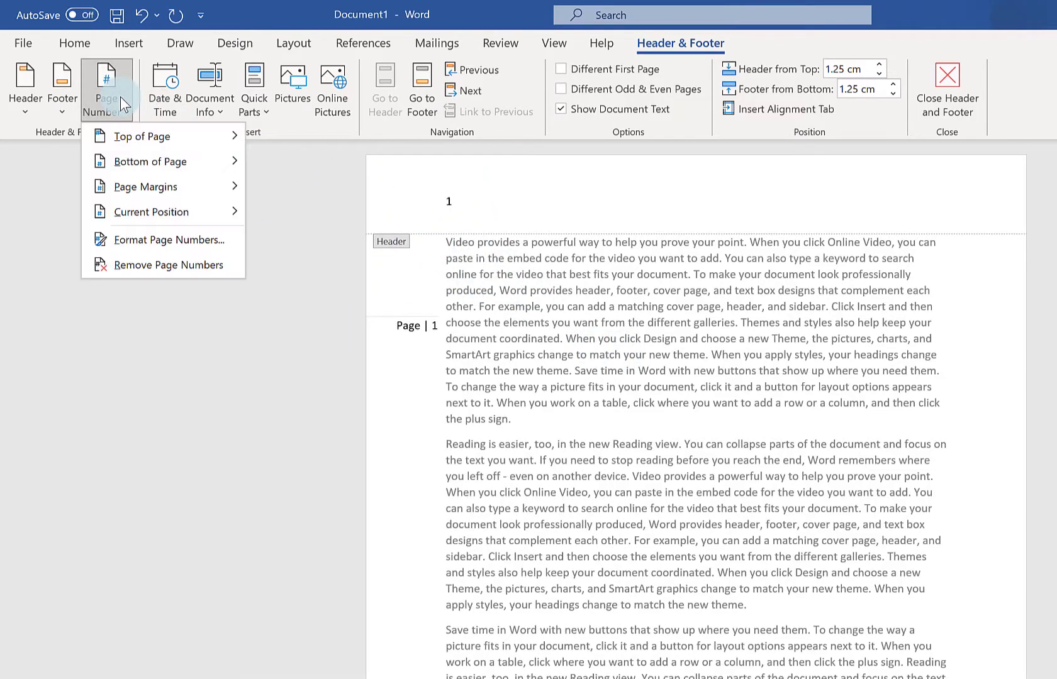
pyautogui.click(153, 264)
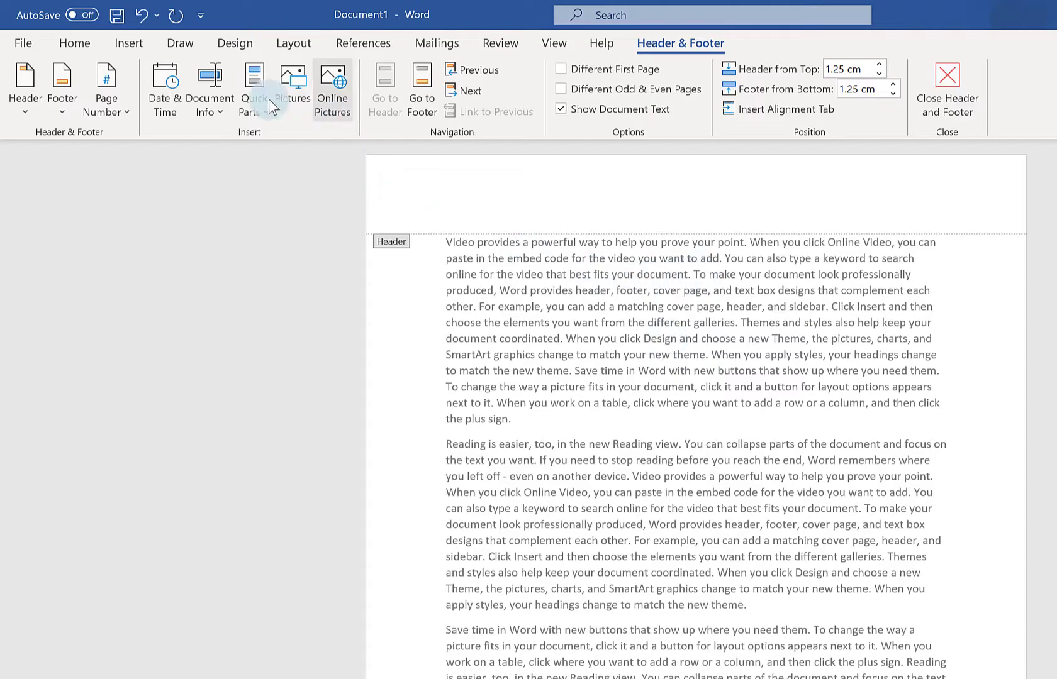
pyautogui.click(120, 103)
pyautogui.moveTo(118, 138)
pyautogui.click(334, 223)
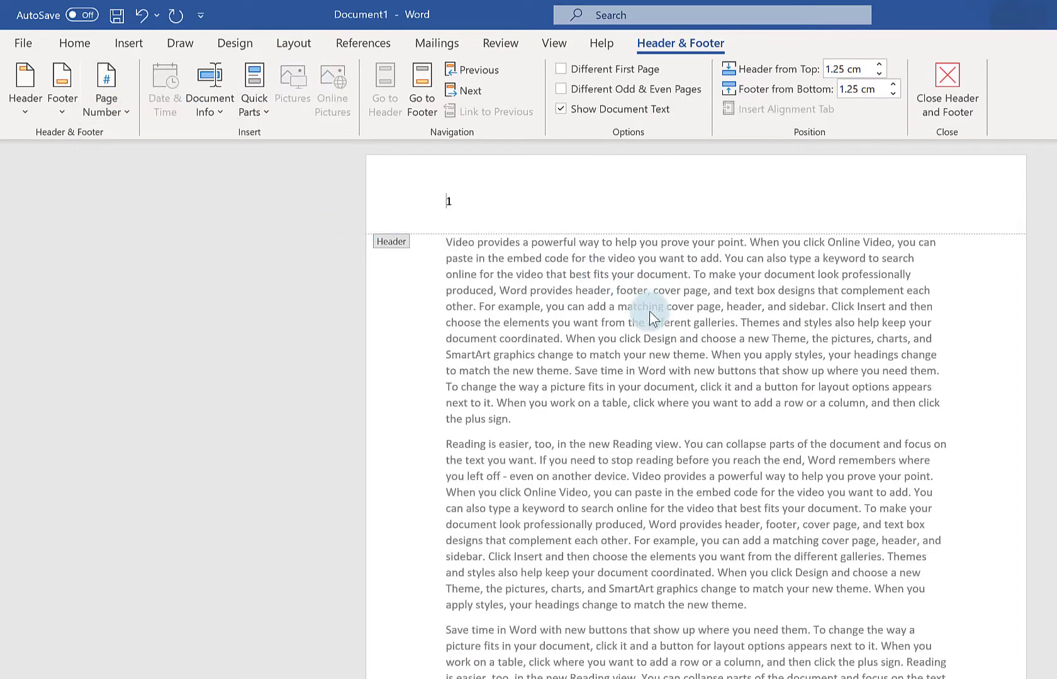
pyautogui.click(957, 98)
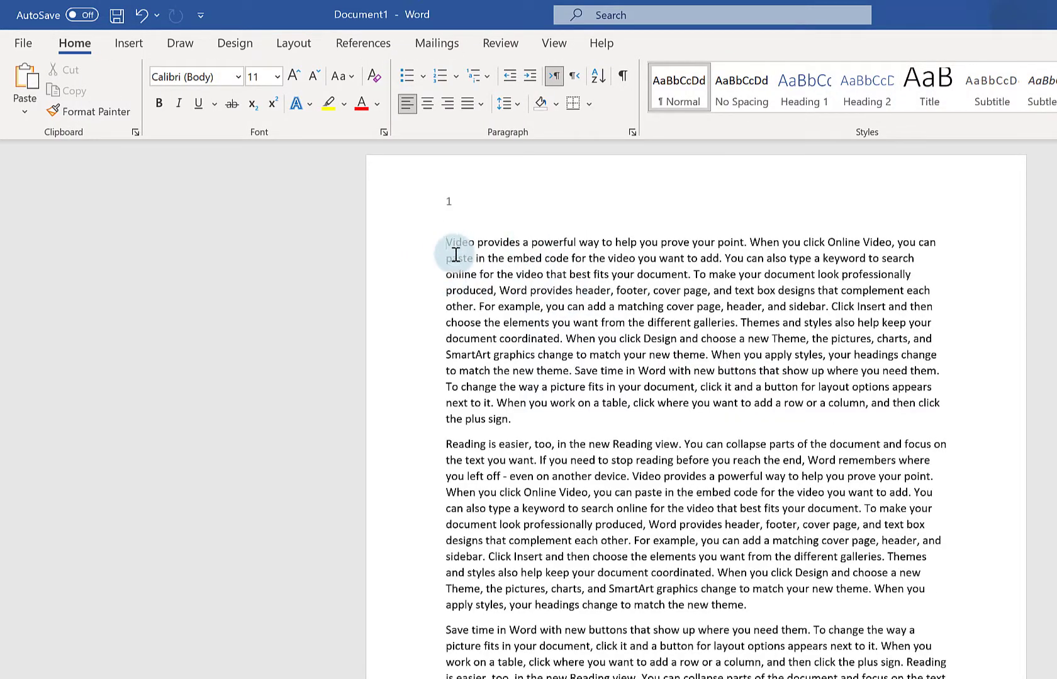
# - Insert the Facet cover page design and scroll down to check page 2
pyautogui.click(129, 43)
pyautogui.click(63, 73)
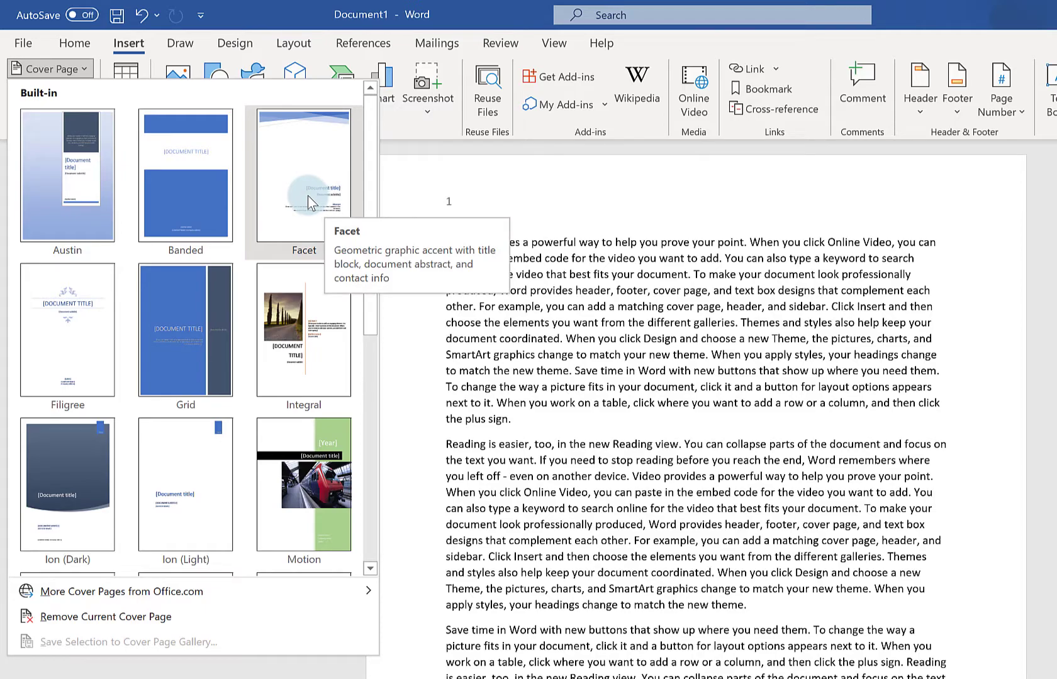
pyautogui.click(309, 196)
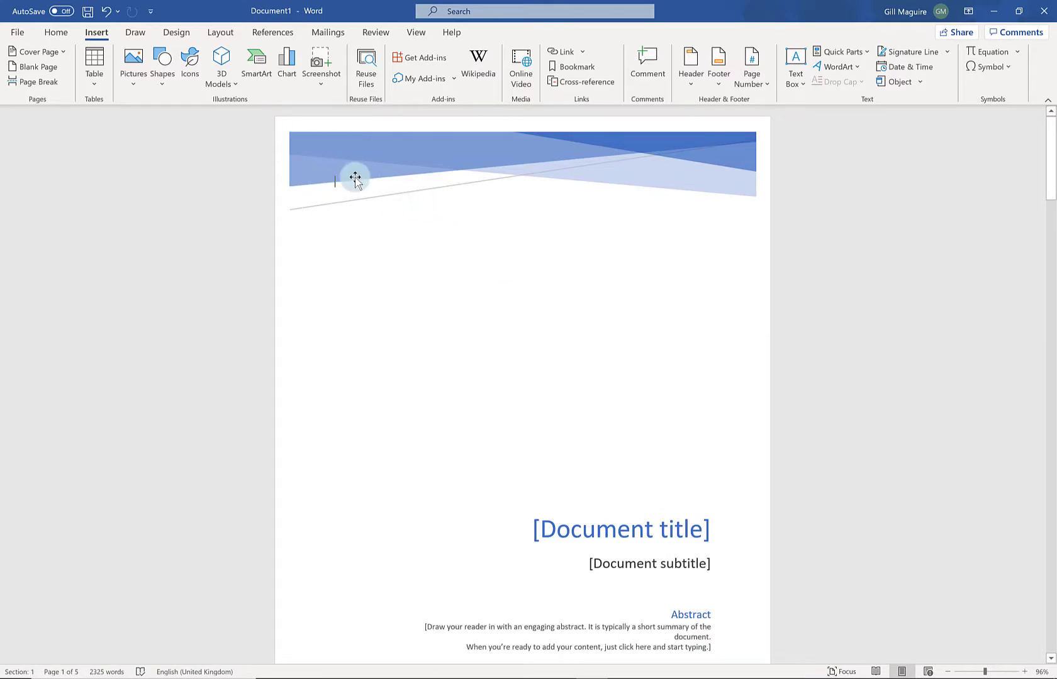
pyautogui.scroll(-2, 390, 217)
pyautogui.scroll(2, 456, 246)
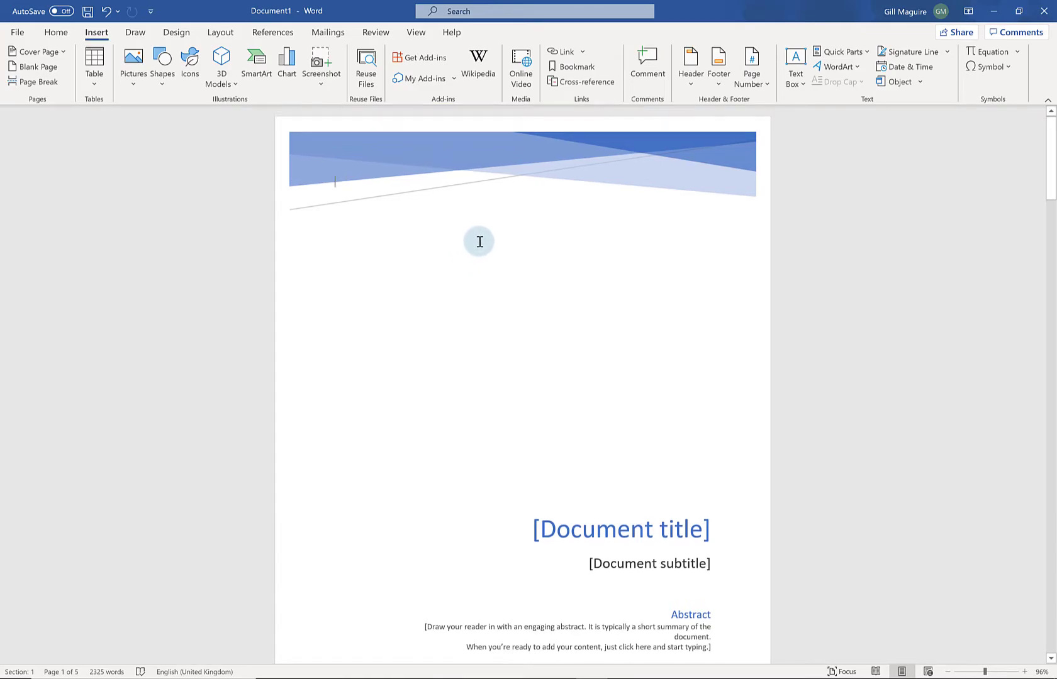
pyautogui.scroll(-12, 479, 242)
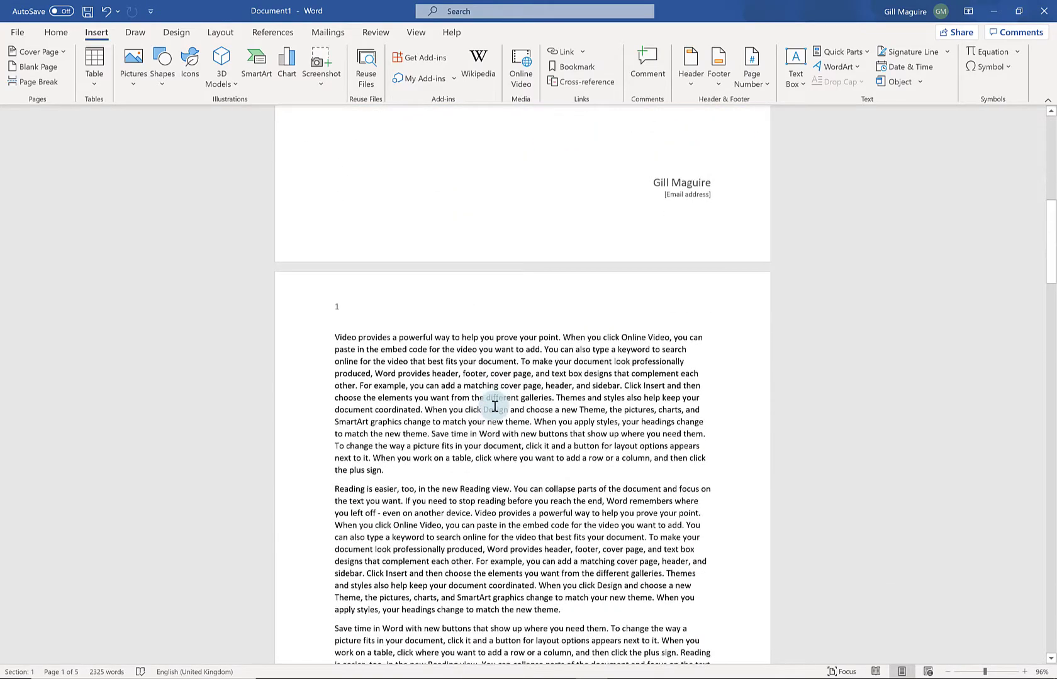
pyautogui.scroll(-3, 495, 407)
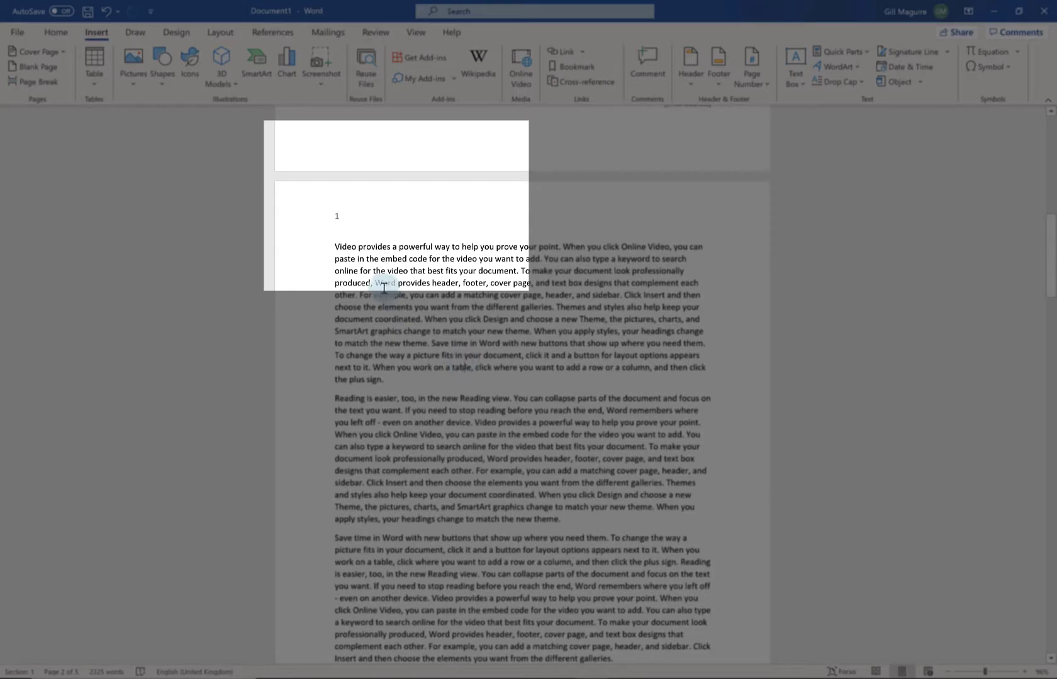
pyautogui.scroll(-1, 437, 311)
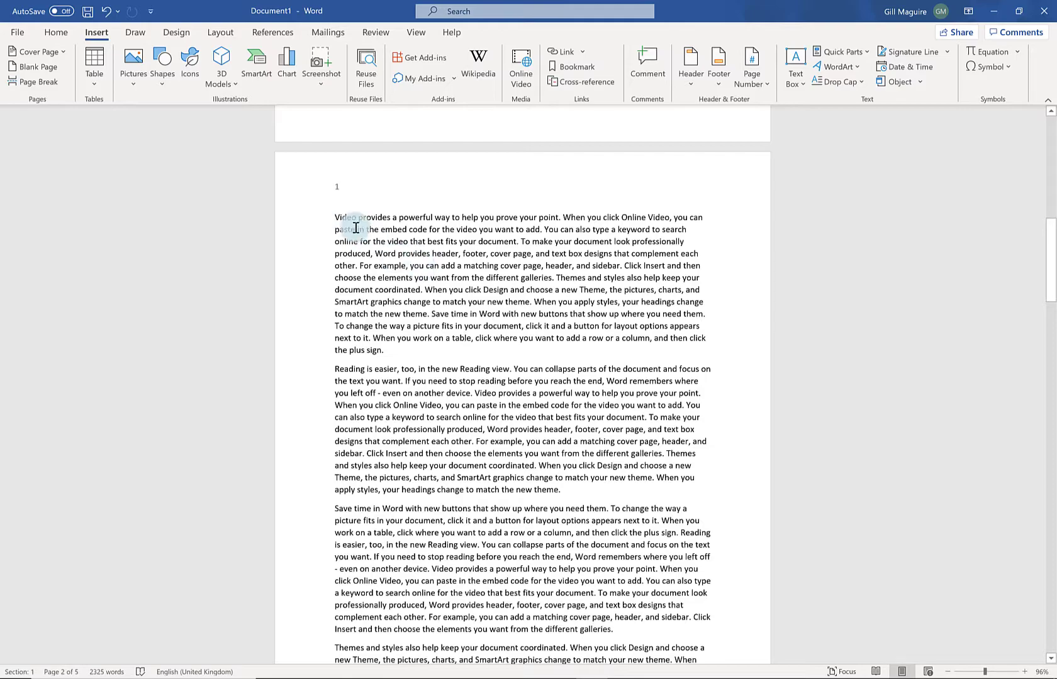
# - Open the header and format page numbers as 1, 2, 3 starting at 2
pyautogui.click(338, 192)
pyautogui.doubleClick(338, 189)
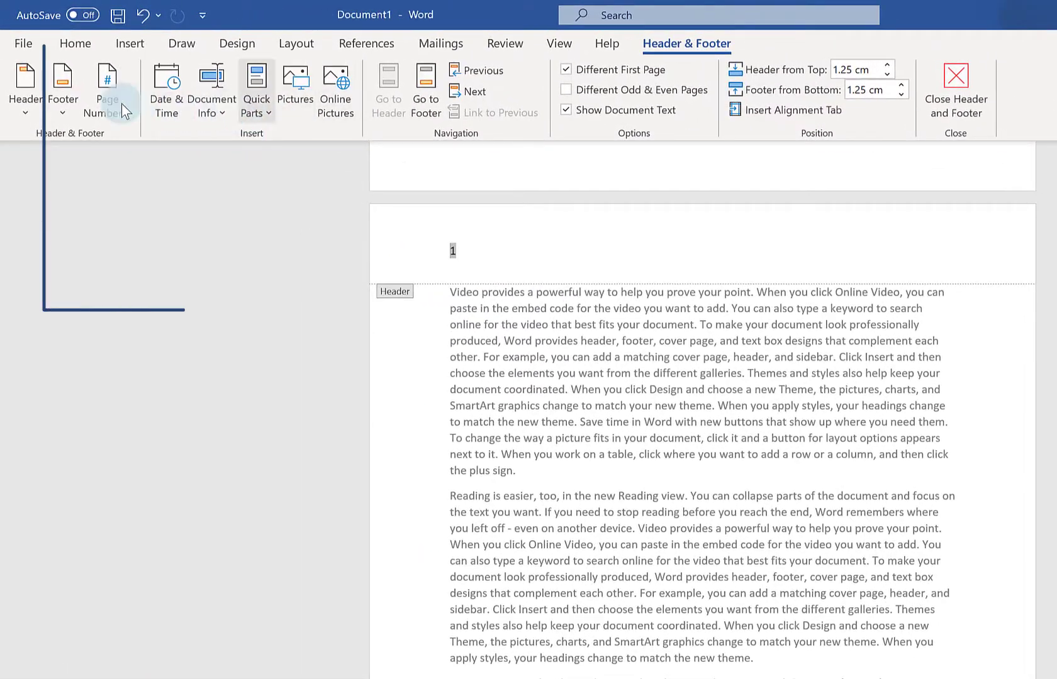
pyautogui.click(116, 117)
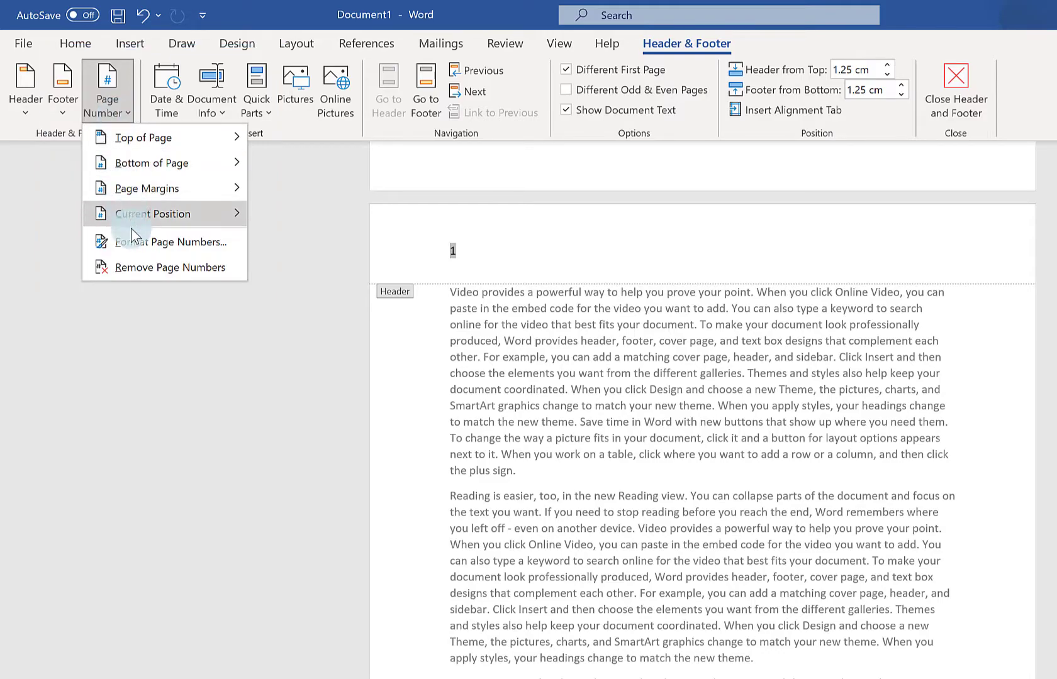
pyautogui.click(192, 244)
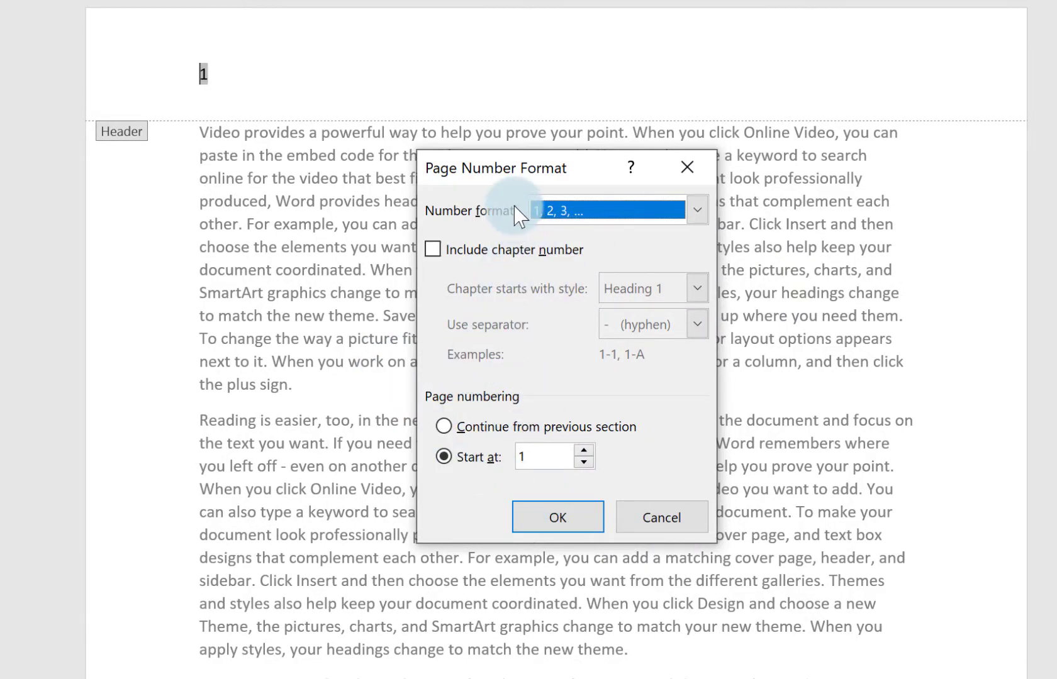
pyautogui.click(614, 214)
pyautogui.scroll(-1, 634, 257)
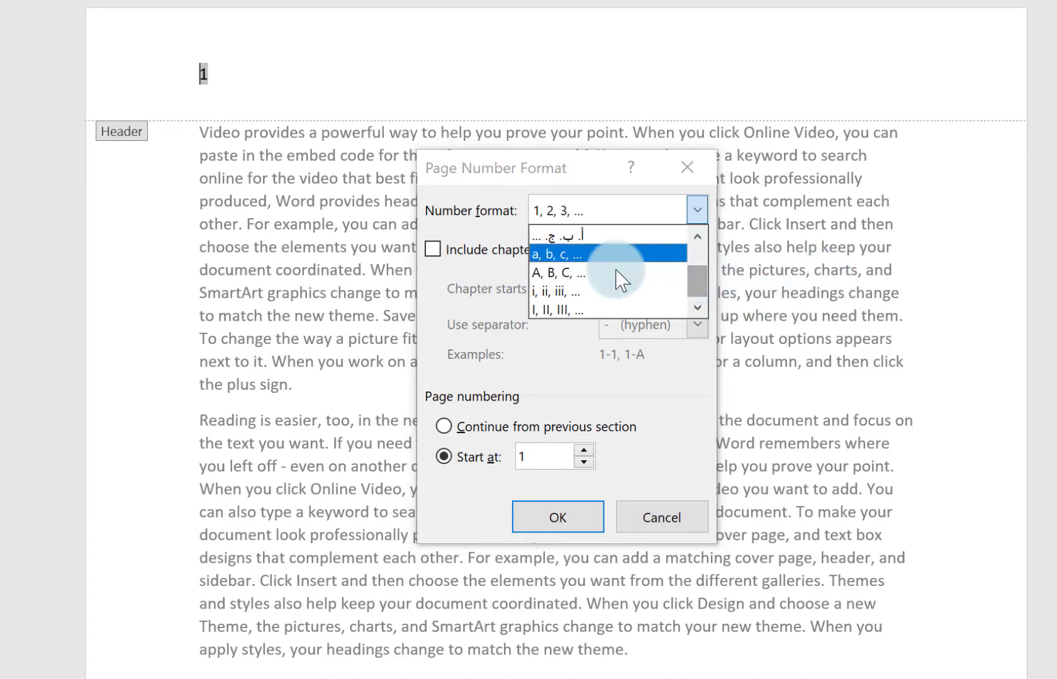
pyautogui.scroll(1, 599, 239)
pyautogui.click(598, 229)
pyautogui.click(441, 461)
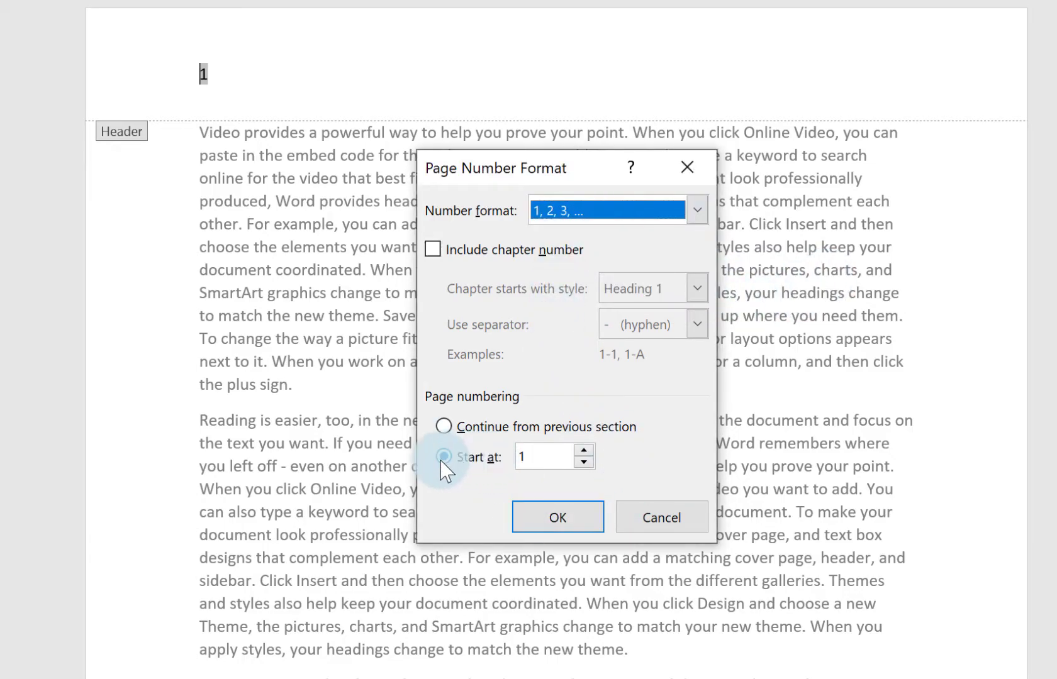
pyautogui.click(584, 451)
pyautogui.click(570, 519)
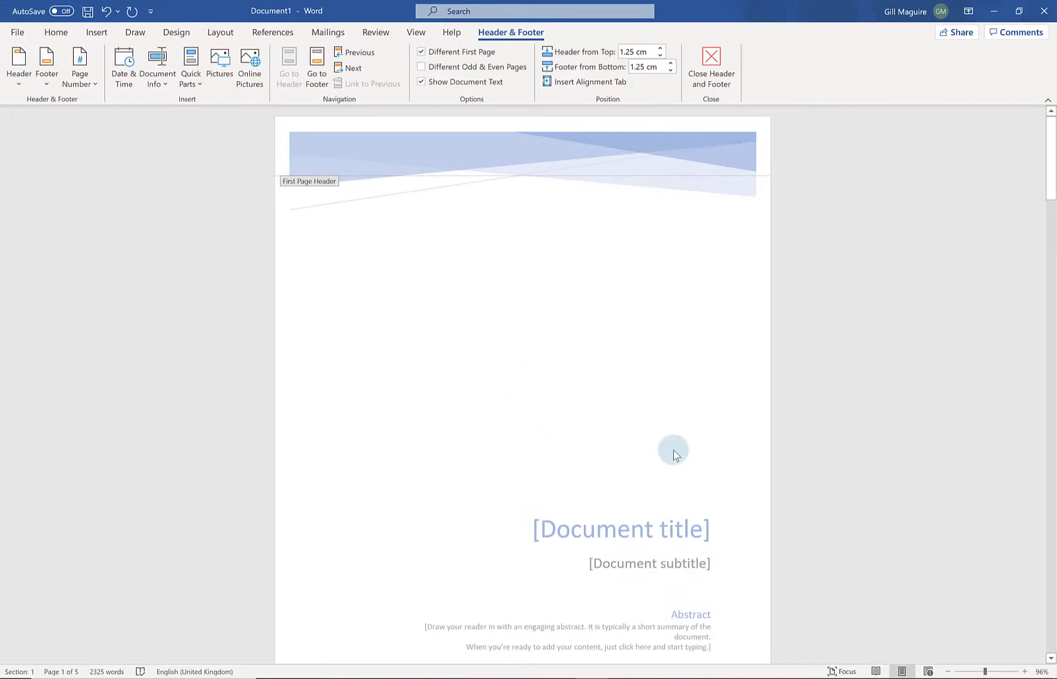
# - Close header and footer editing and return to the body text
pyautogui.click(724, 88)
pyautogui.scroll(-3, 545, 309)
pyautogui.click(330, 294)
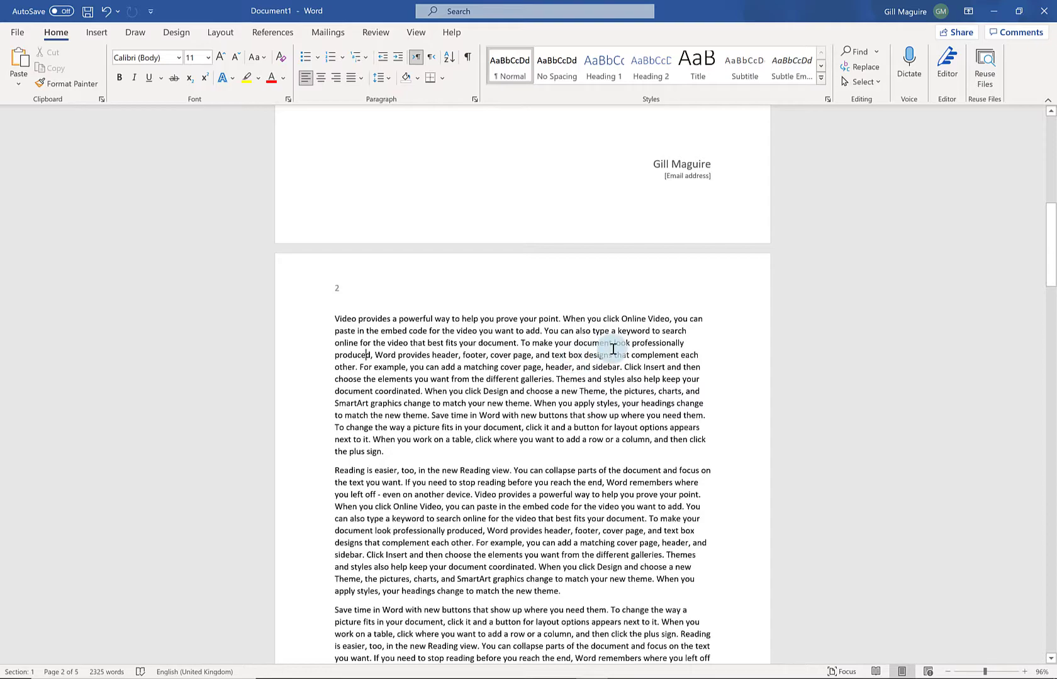
# - Scroll through the body pages to confirm they now read 2, 3 and 4
pyautogui.scroll(-2, 613, 349)
pyautogui.scroll(-7, 614, 350)
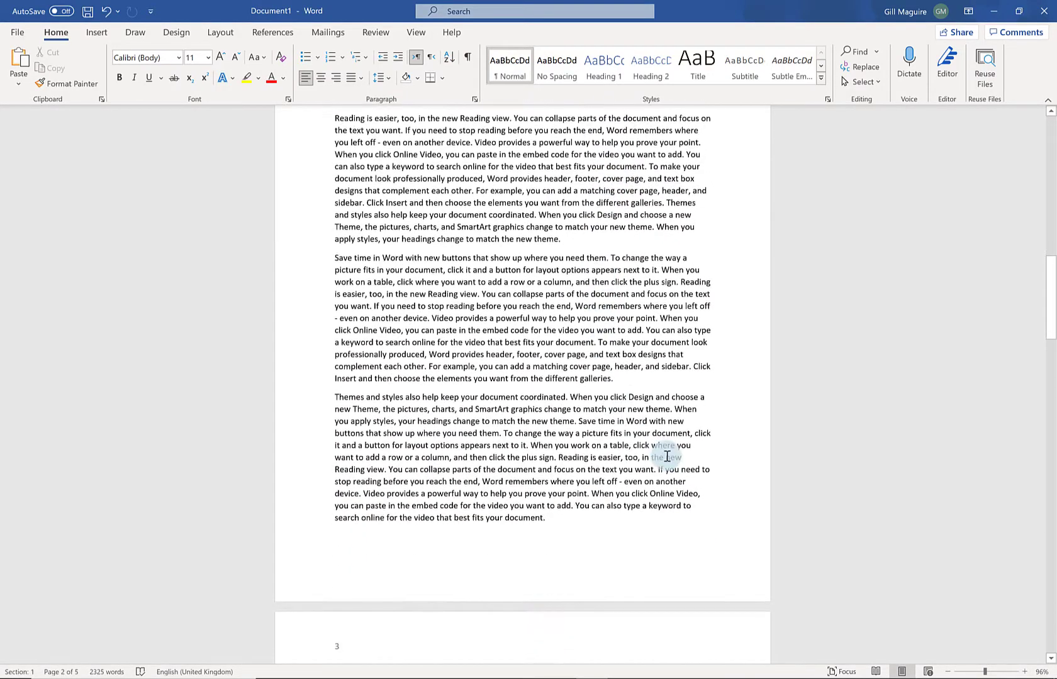
pyautogui.scroll(4, 640, 501)
pyautogui.scroll(-2, 626, 384)
pyautogui.scroll(1, 627, 386)
pyautogui.scroll(1, 641, 409)
pyautogui.scroll(-7, 646, 418)
pyautogui.scroll(-8, 483, 275)
pyautogui.scroll(-1, 585, 327)
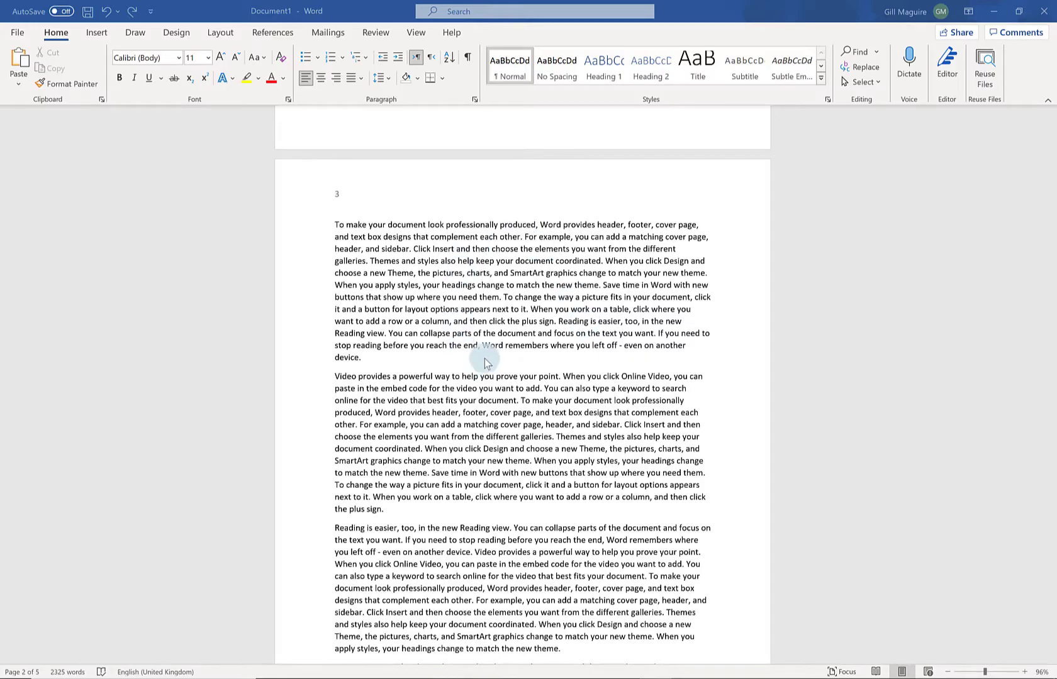
pyautogui.scroll(-6, 491, 346)
pyautogui.scroll(-3, 495, 350)
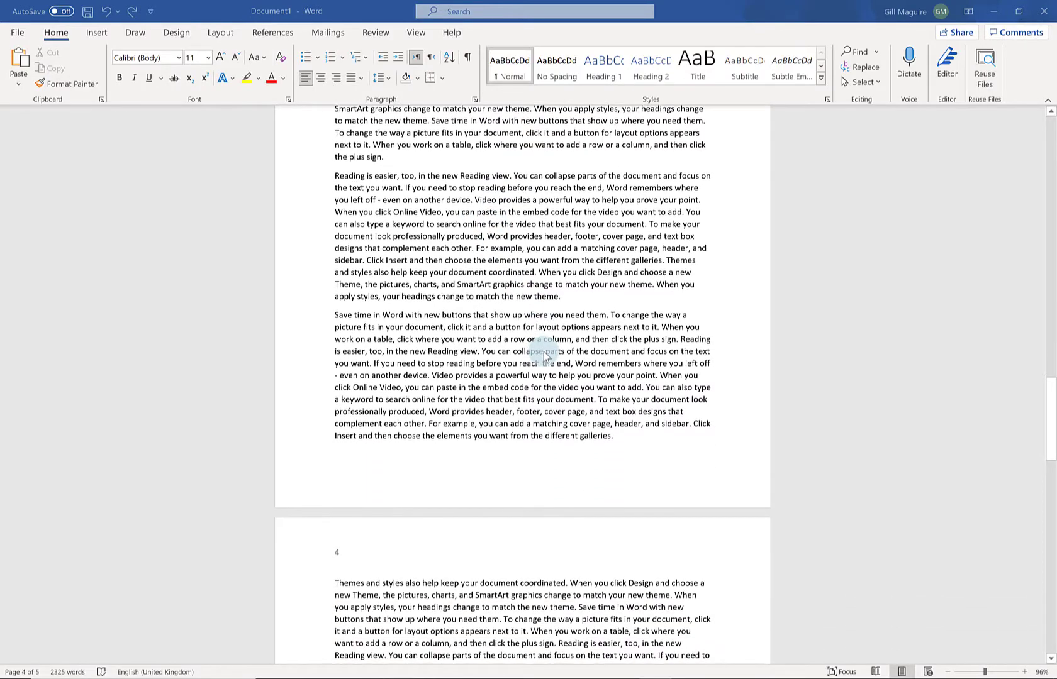
pyautogui.scroll(-4, 514, 346)
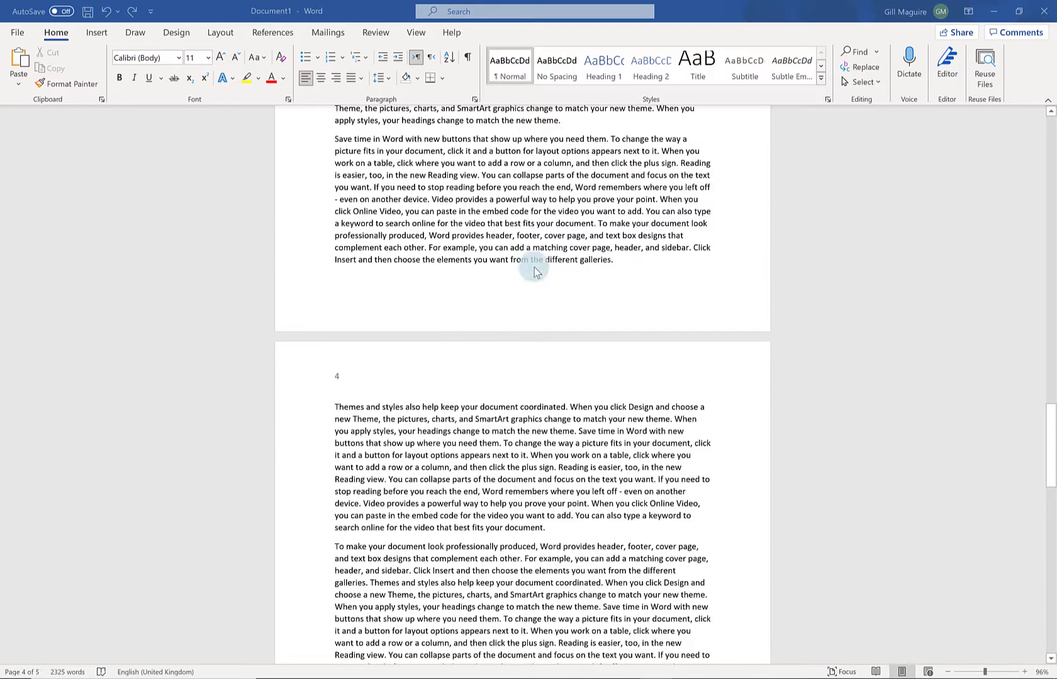
pyautogui.scroll(2, 532, 269)
pyautogui.scroll(10, 533, 271)
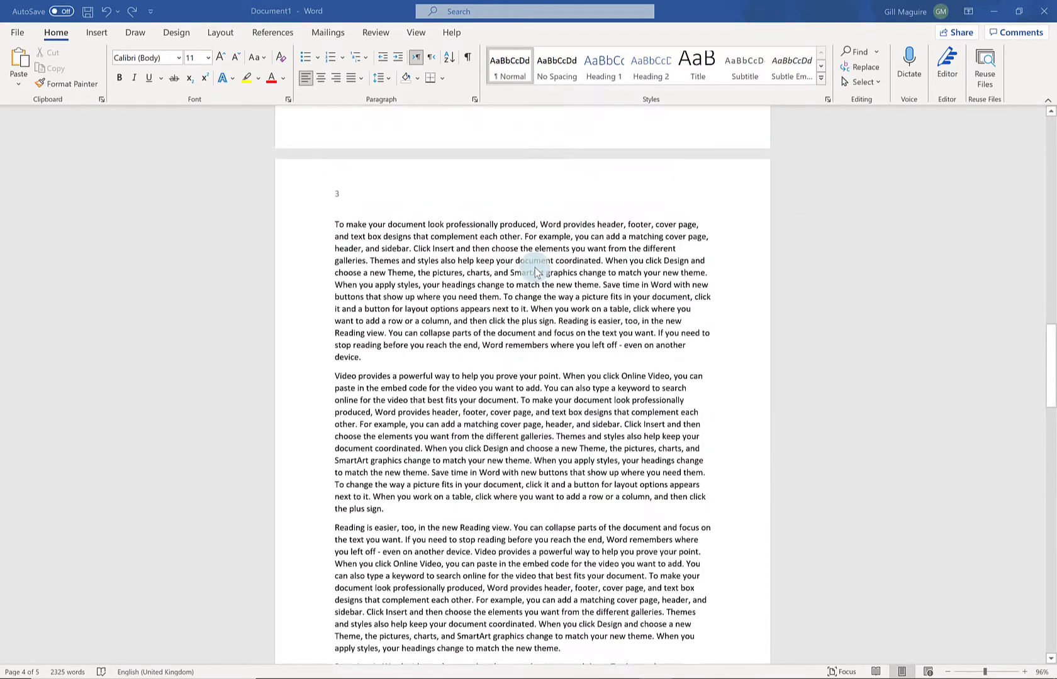
pyautogui.scroll(15, 538, 252)
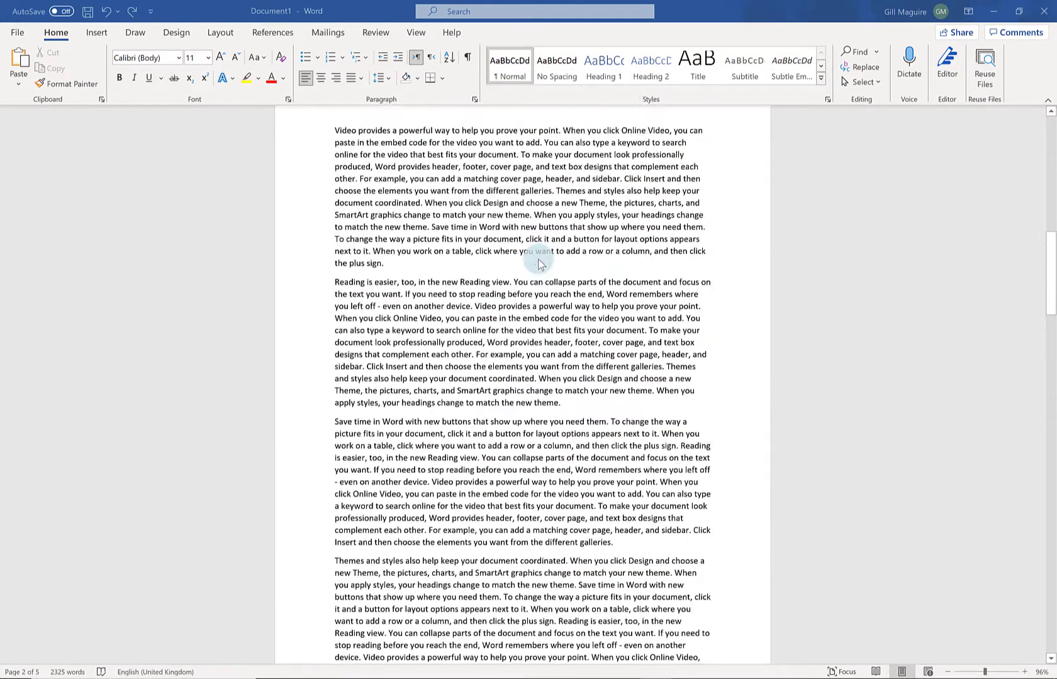
pyautogui.scroll(-15, 506, 330)
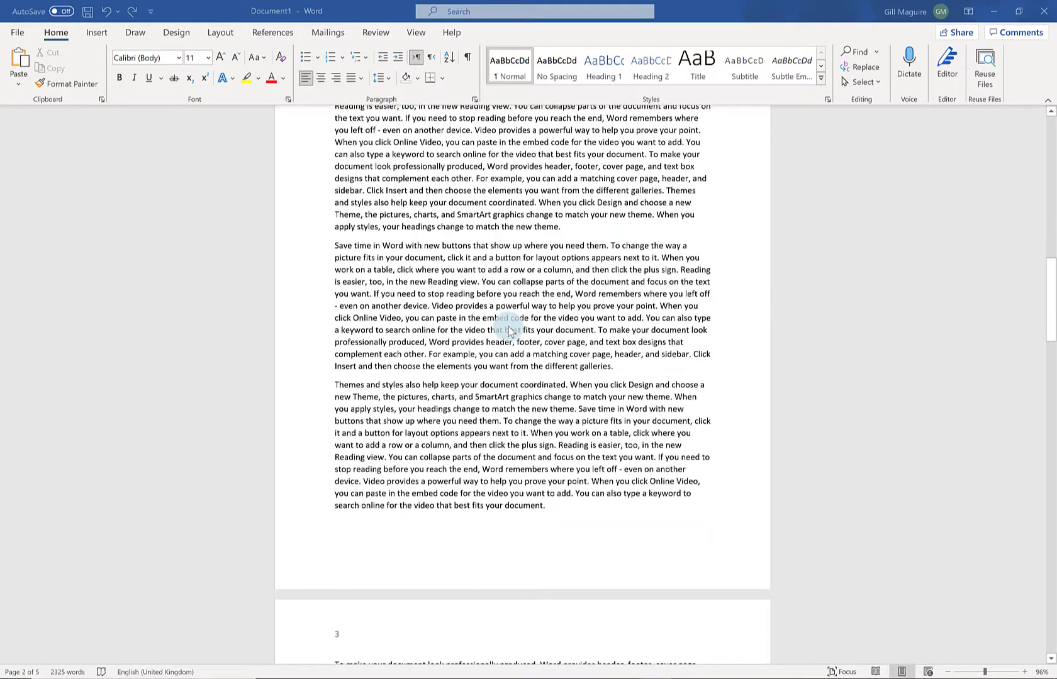
pyautogui.scroll(-20, 509, 330)
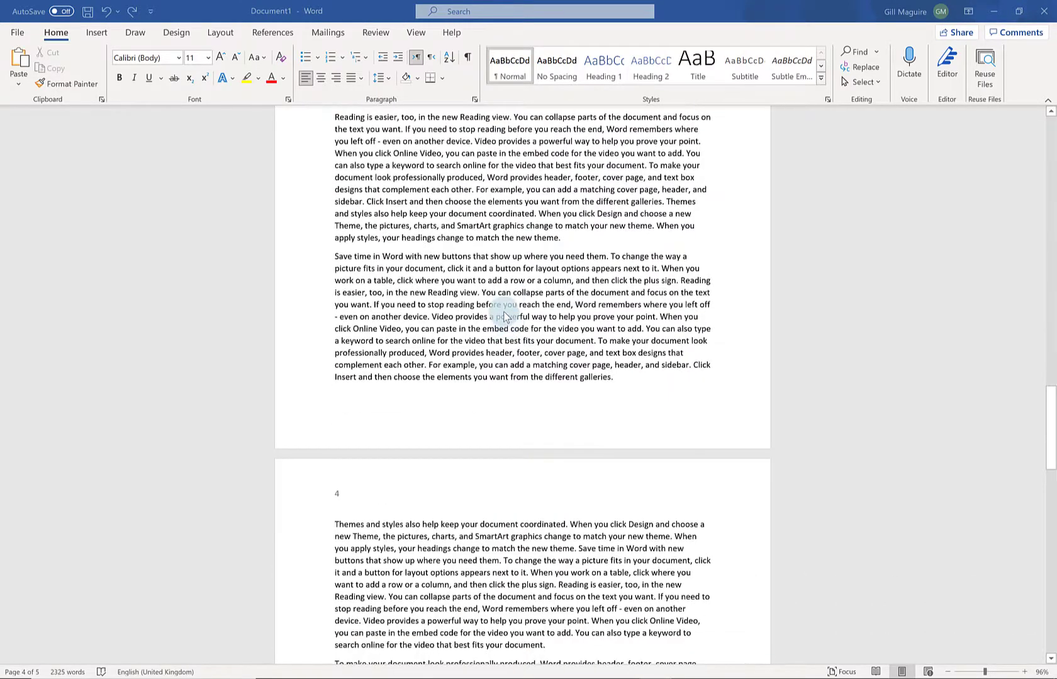
pyautogui.scroll(20, 500, 218)
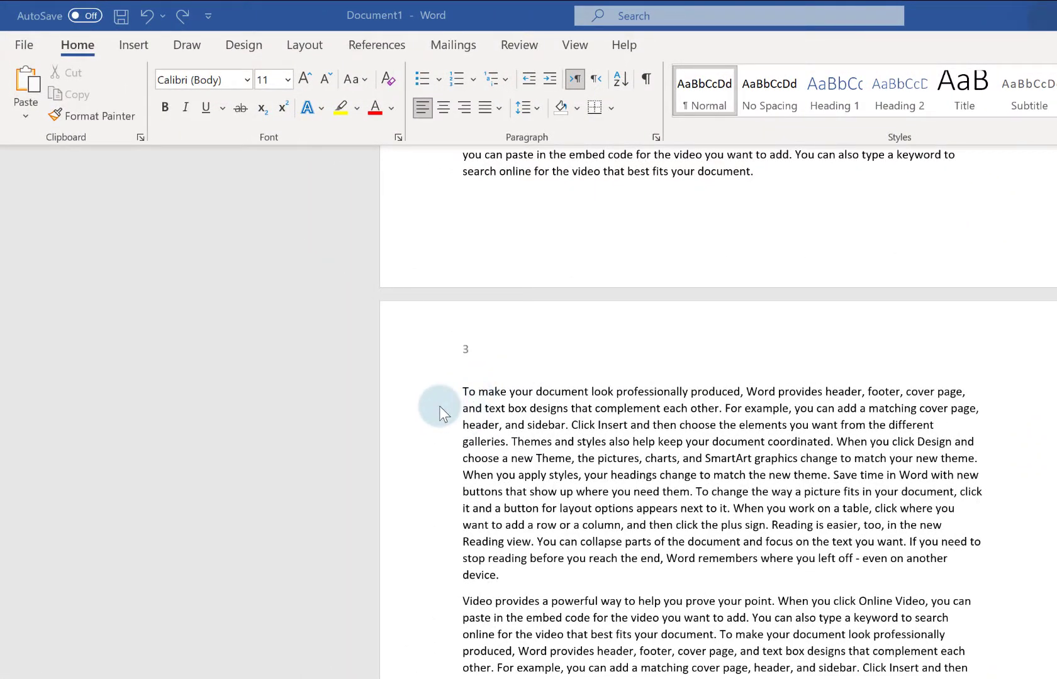
# - Insert a Next Page section break before "To make your document" on page 3
pyautogui.click(460, 389)
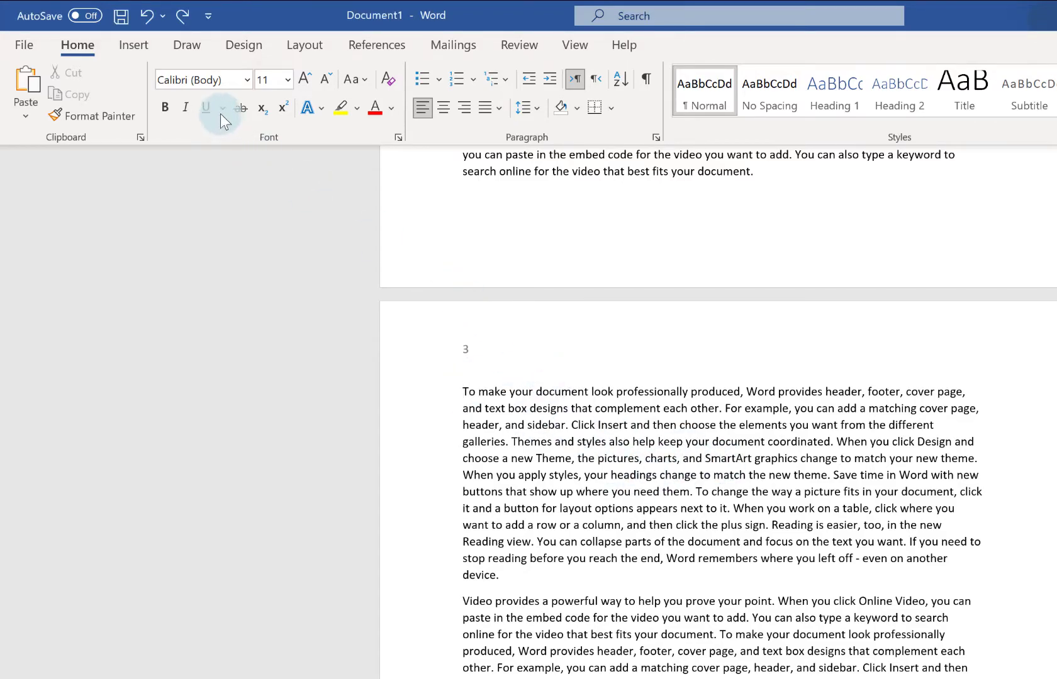
pyautogui.click(300, 51)
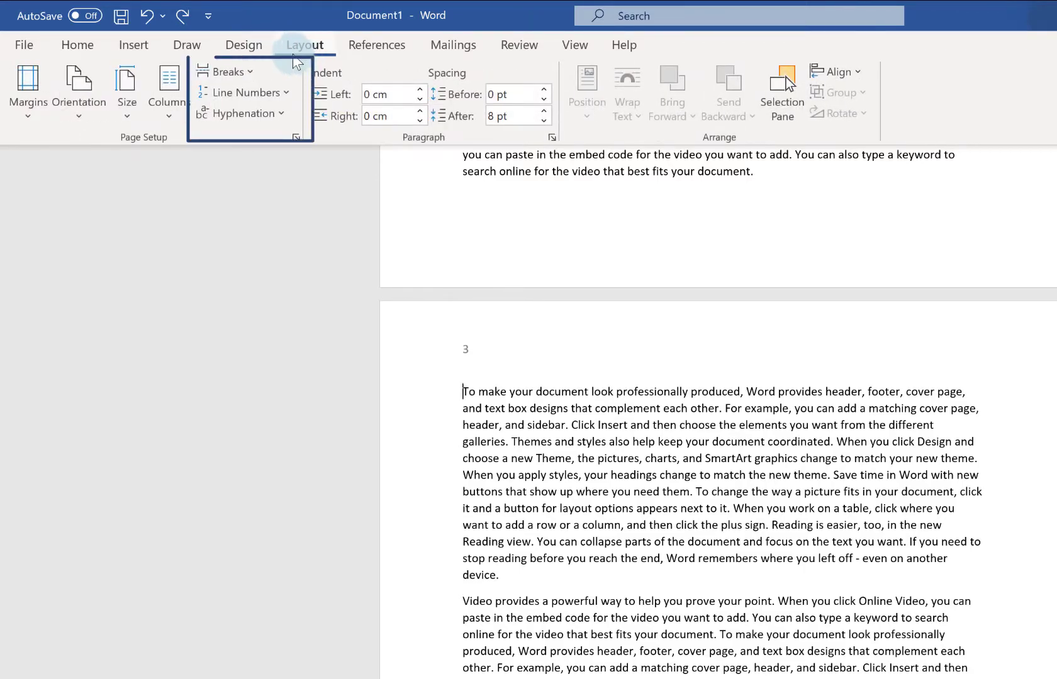
pyautogui.click(251, 71)
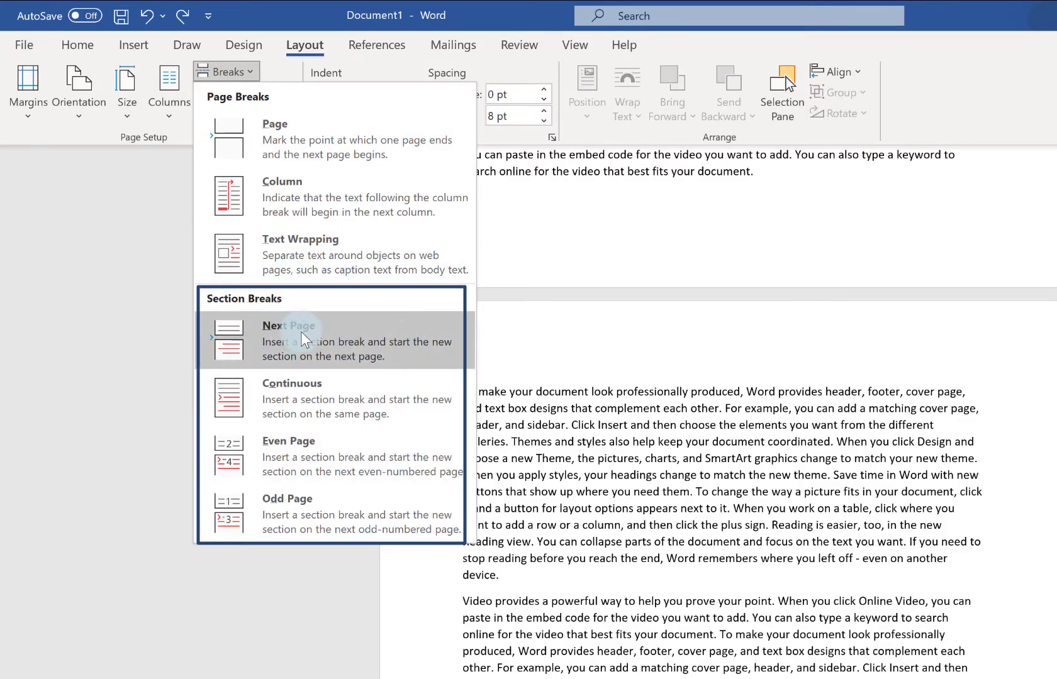
pyautogui.click(376, 332)
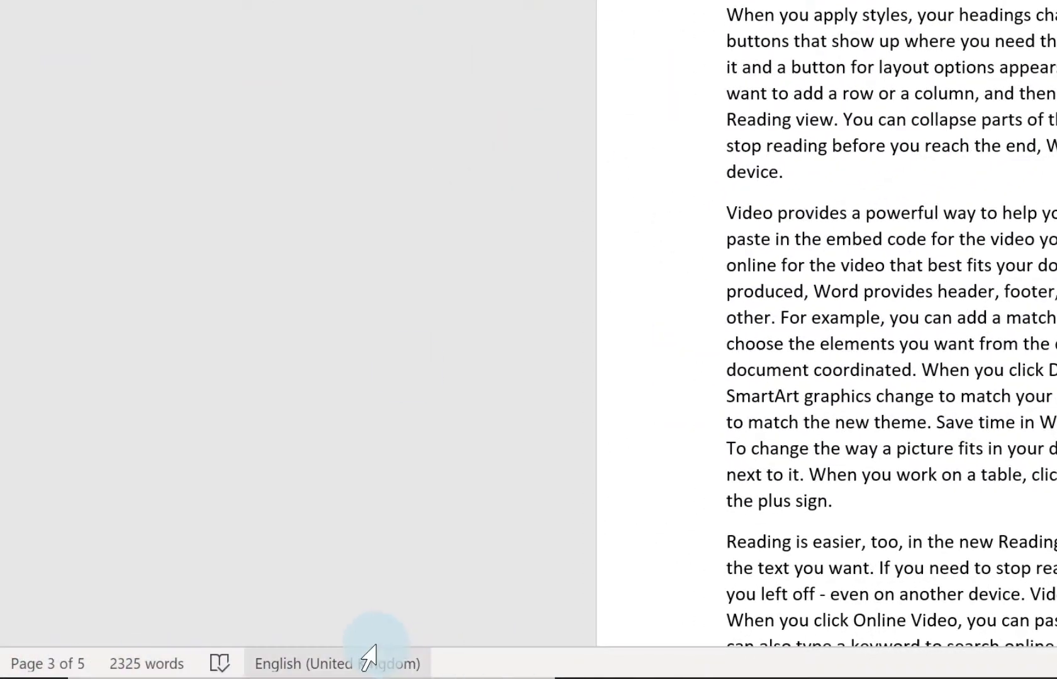
# - Show the current section number in the status bar
pyautogui.rightClick(476, 666)
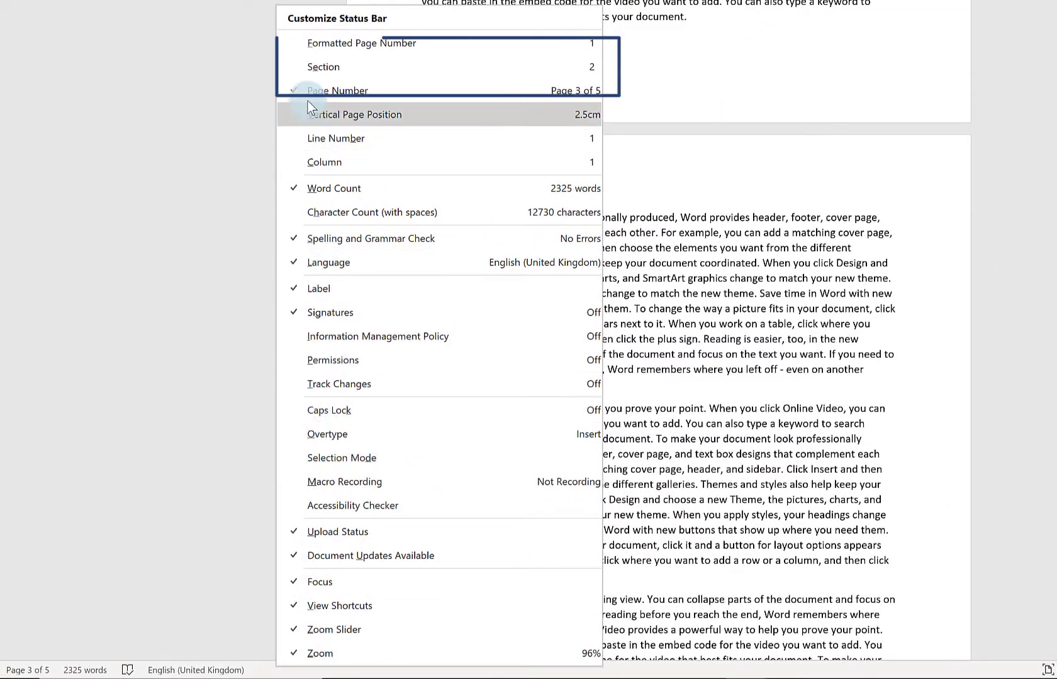
pyautogui.click(297, 66)
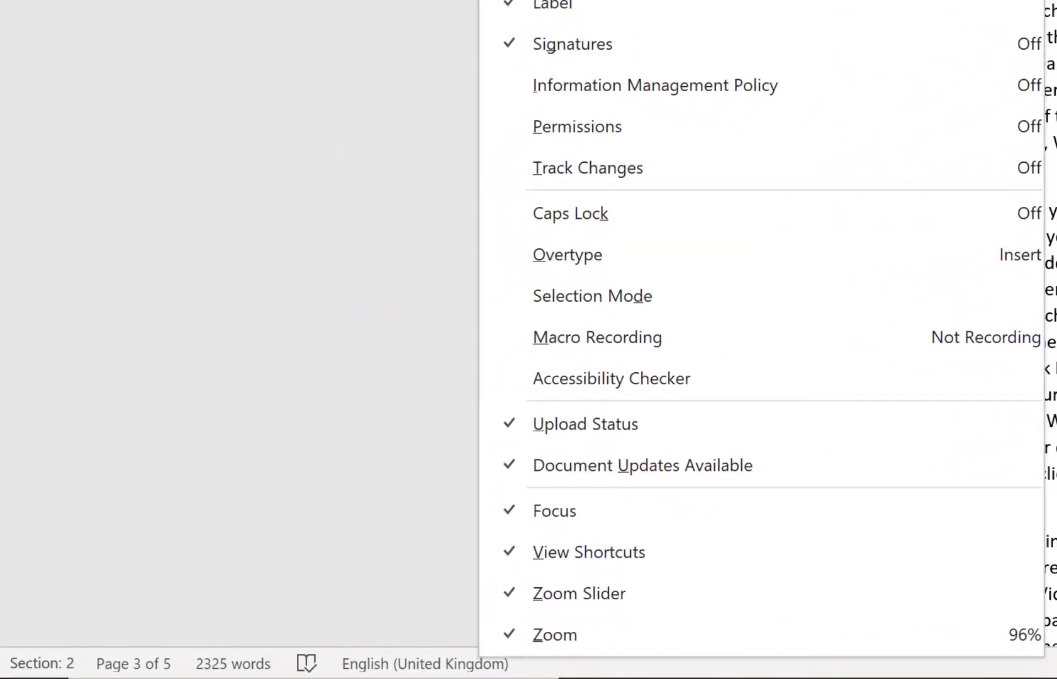
pyautogui.press('Escape')
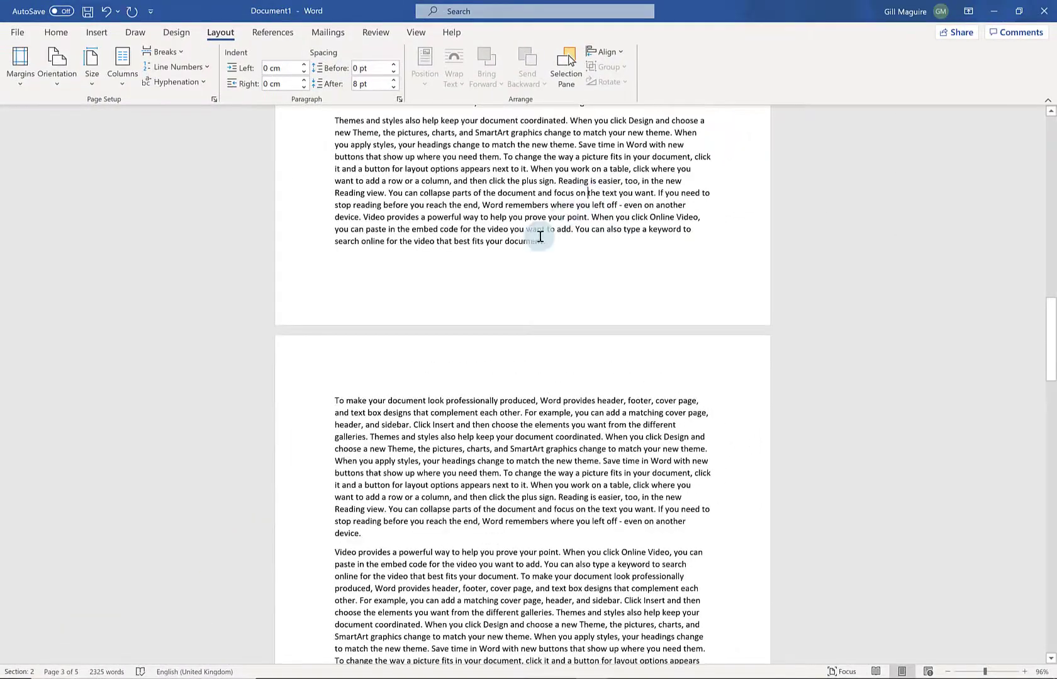
# - Check which section each page belongs to, leaving the caret at section 2's start
pyautogui.click(588, 192)
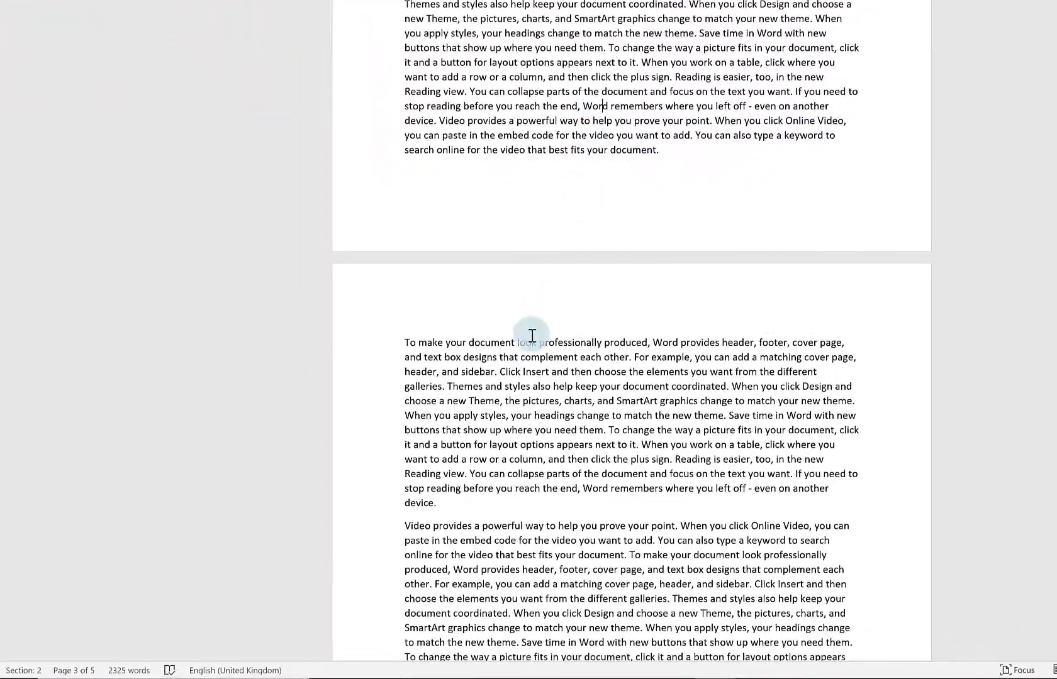
pyautogui.click(438, 416)
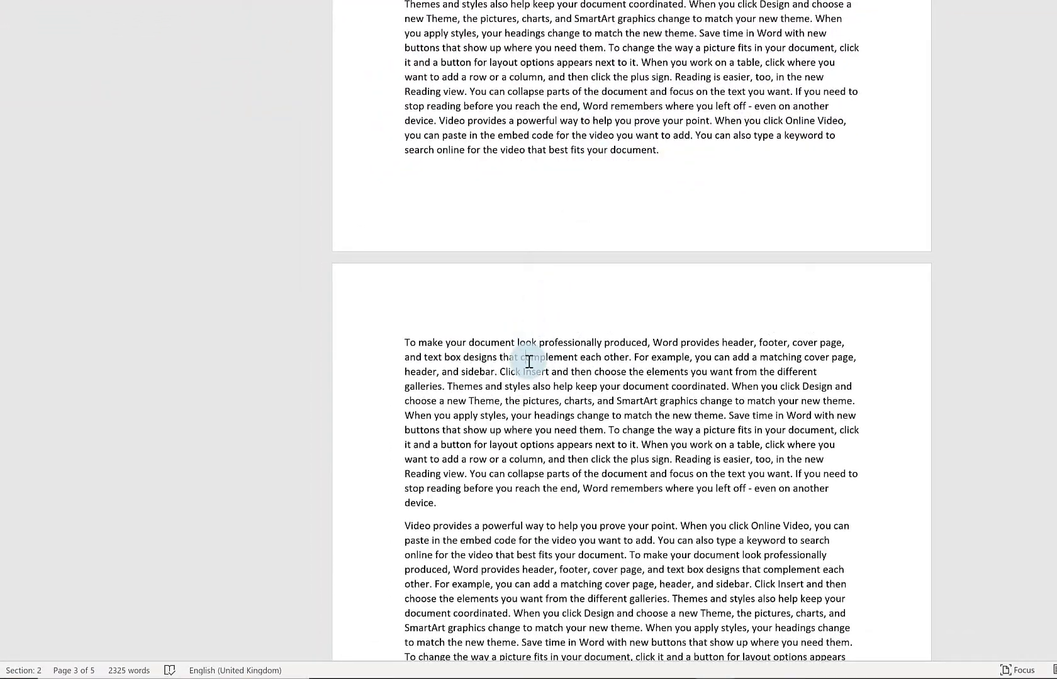
pyautogui.click(403, 339)
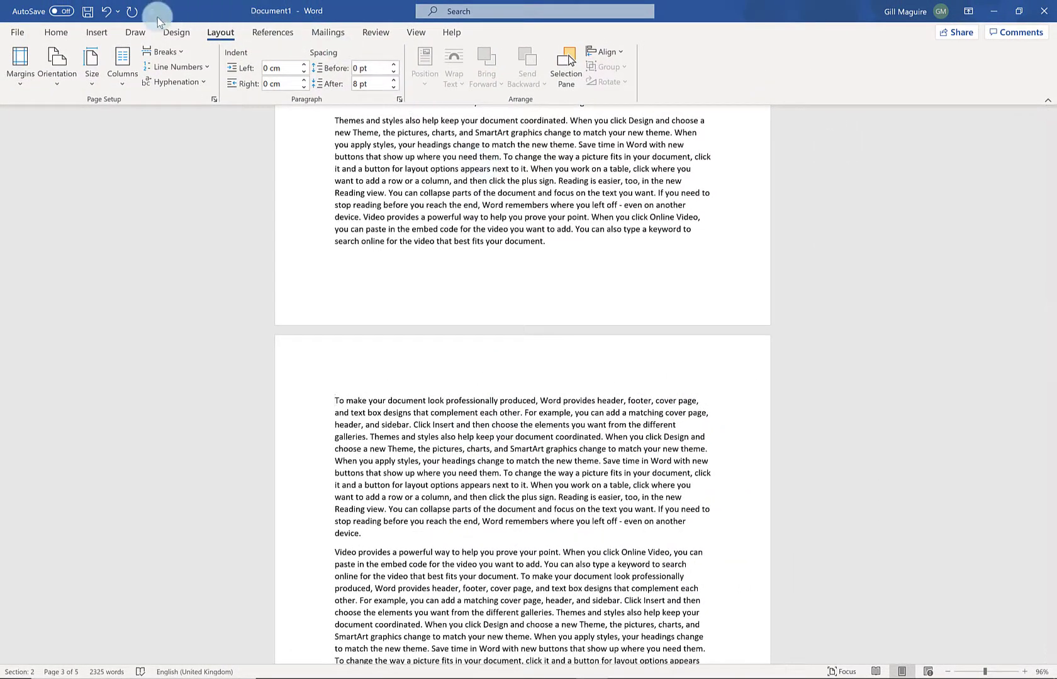
# - Add an Accent Bar, Left margin page number to section 2's first page
pyautogui.click(98, 32)
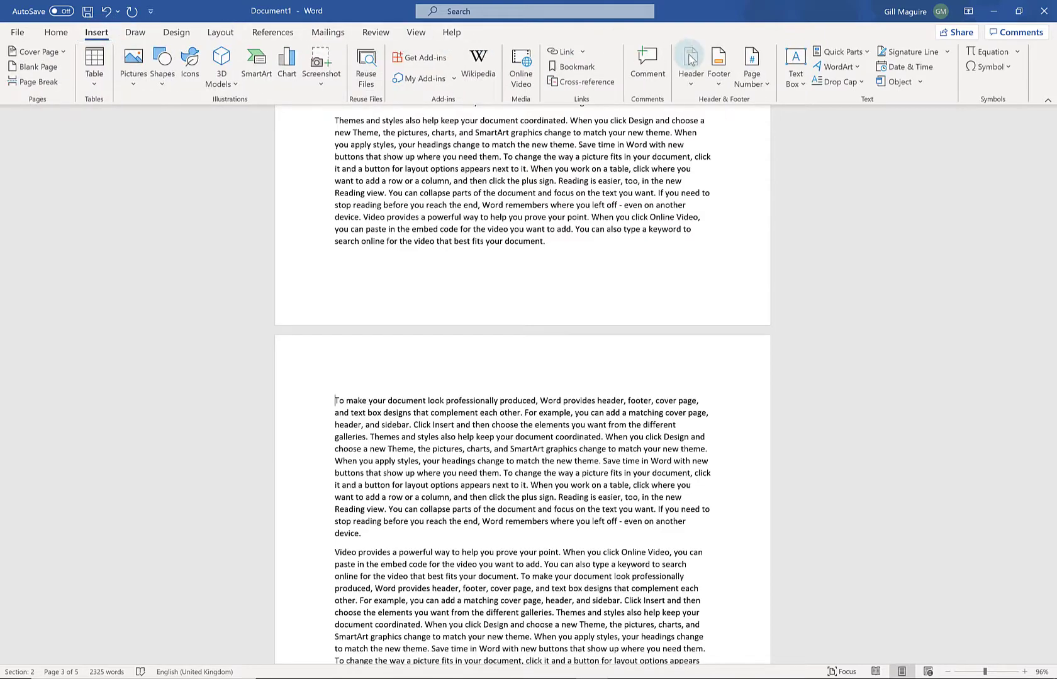
pyautogui.click(749, 81)
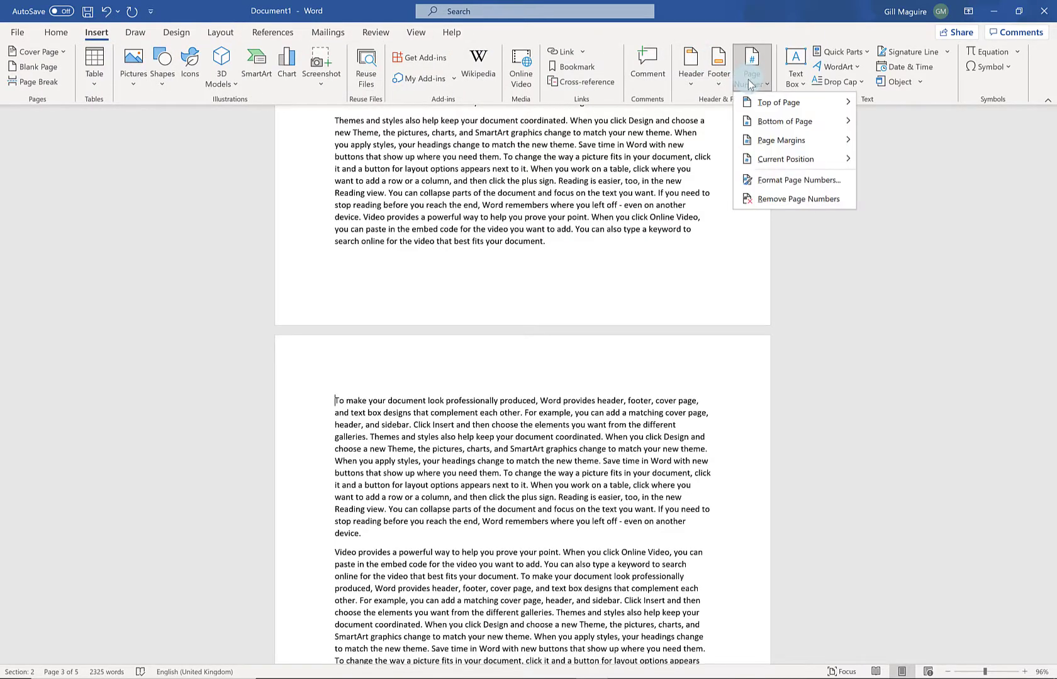
pyautogui.moveTo(777, 141)
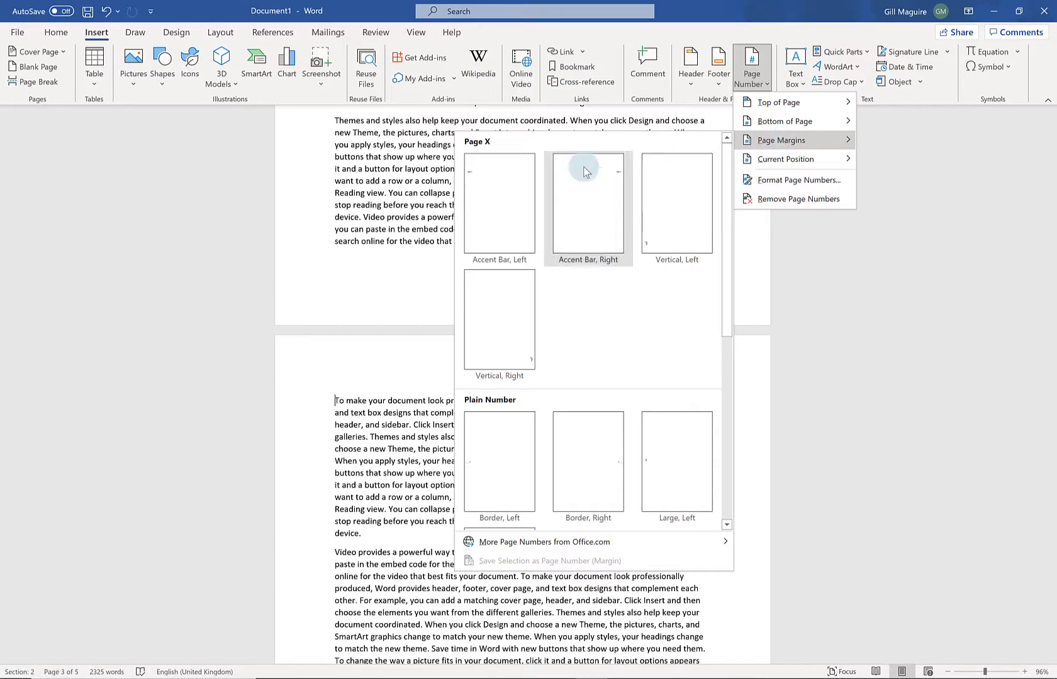
pyautogui.click(501, 211)
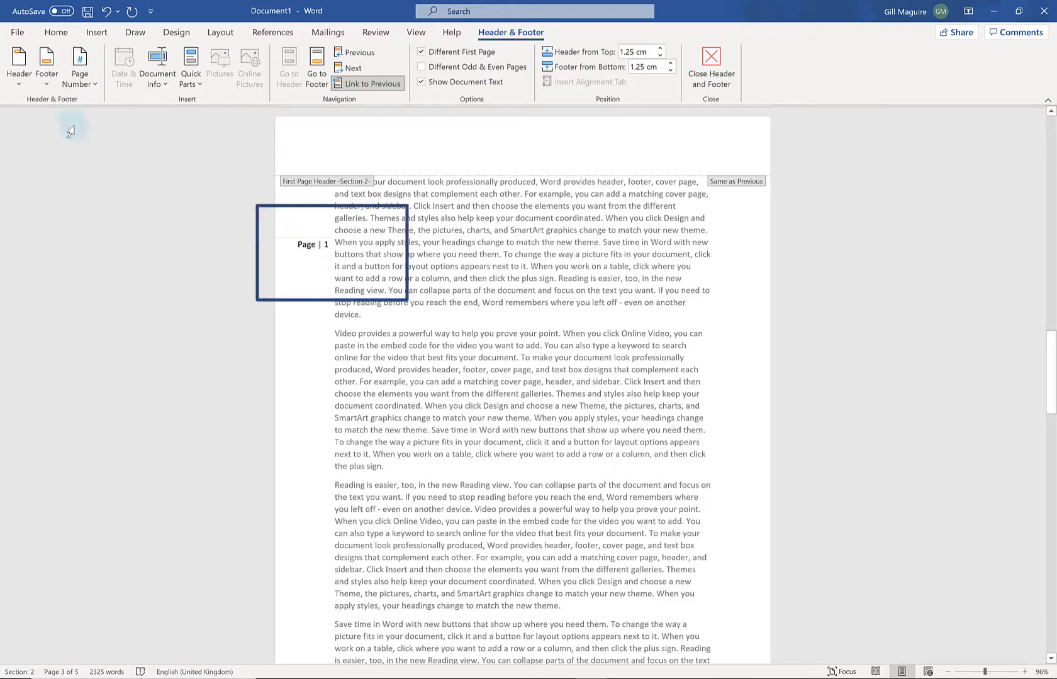
# - Set section 2's page numbering to start at 12, showing 'Page | 12'
pyautogui.click(88, 79)
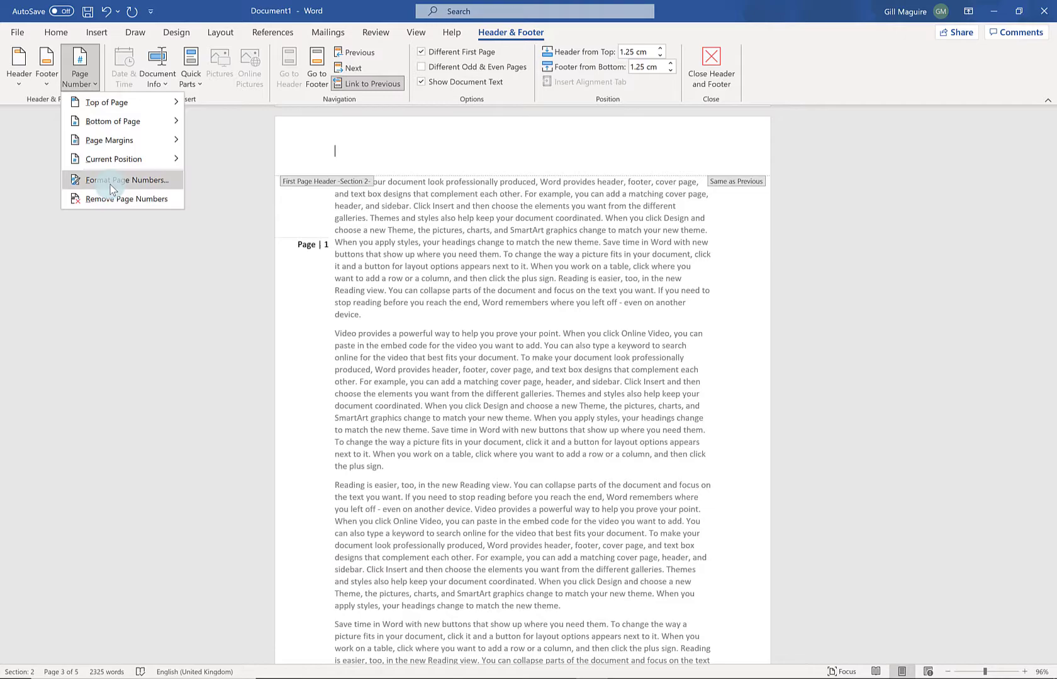
pyautogui.click(109, 179)
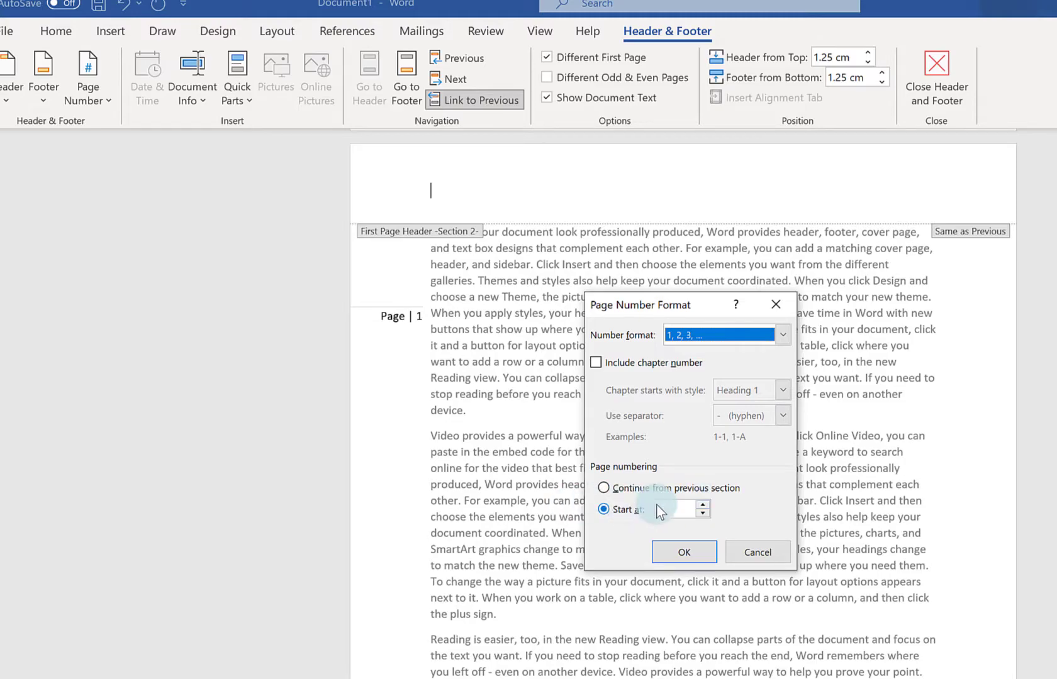
pyautogui.click(700, 505)
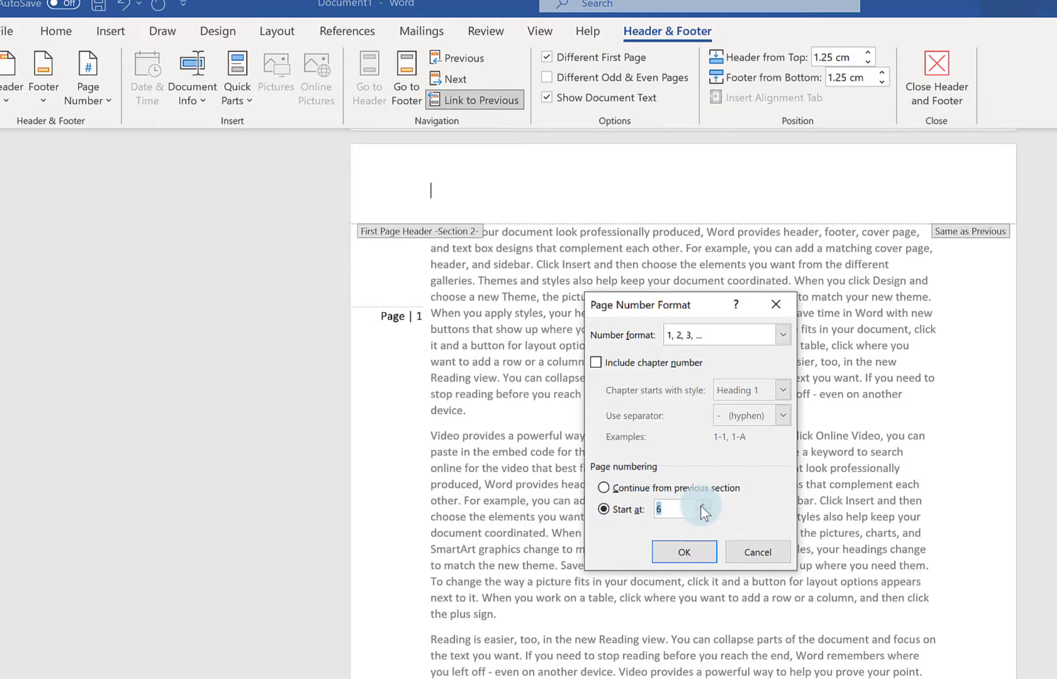
pyautogui.click(701, 505)
pyautogui.click(701, 505)
pyautogui.click(701, 505)
pyautogui.click(701, 505)
pyautogui.click(702, 507)
pyautogui.click(702, 507)
pyautogui.click(703, 509)
pyautogui.click(702, 509)
pyautogui.click(540, 427)
pyautogui.click(540, 426)
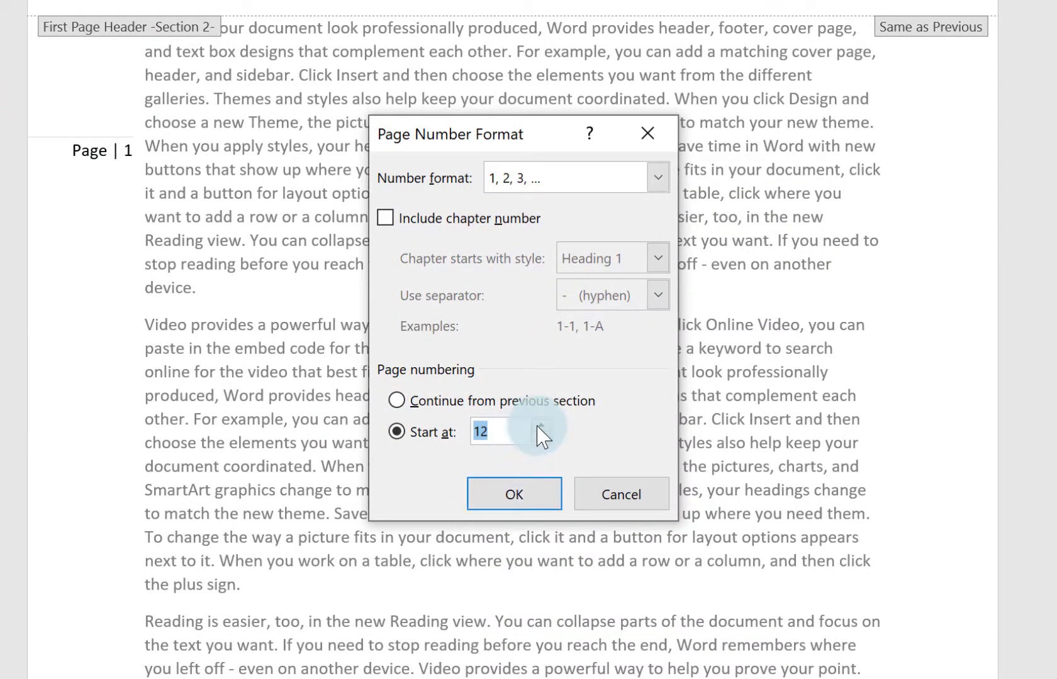
pyautogui.click(534, 502)
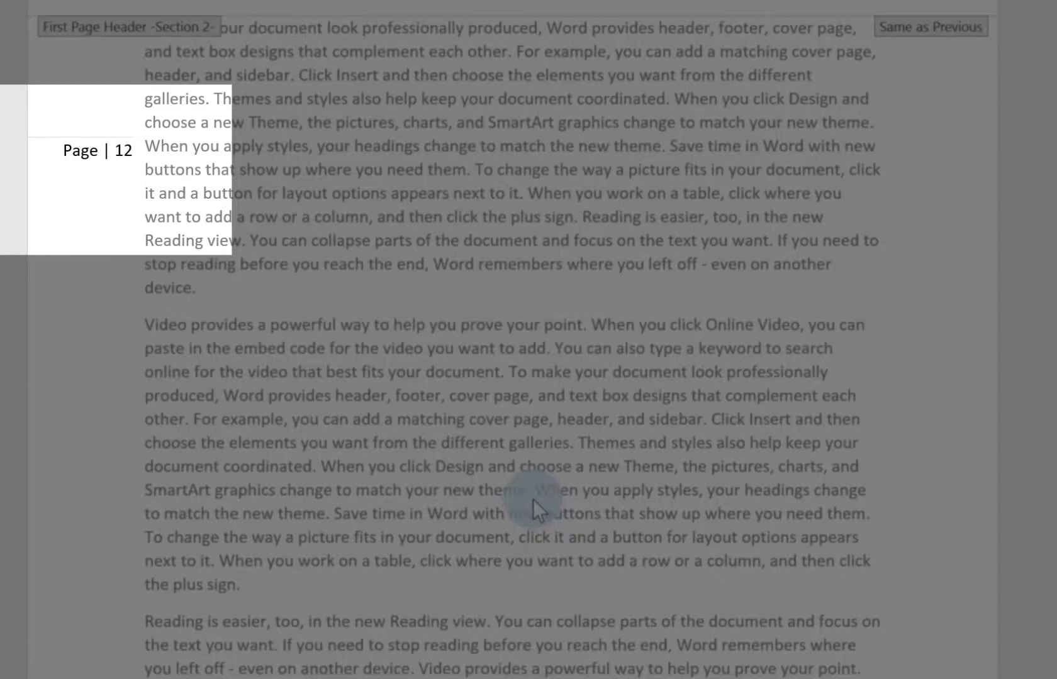
pyautogui.scroll(15, 569, 226)
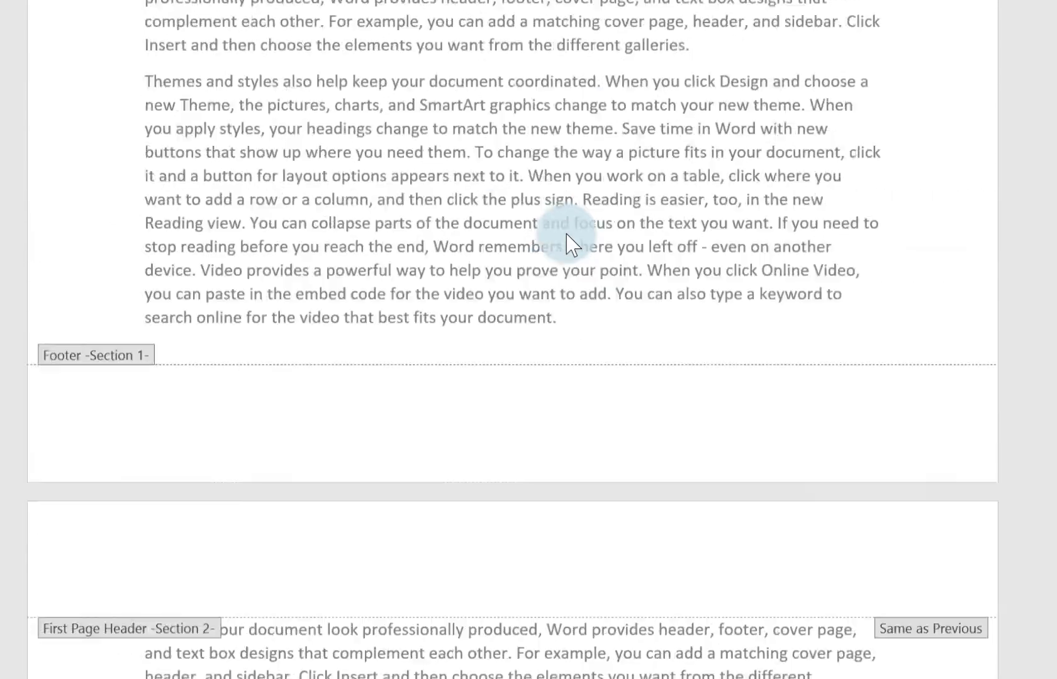
pyautogui.scroll(15, 568, 234)
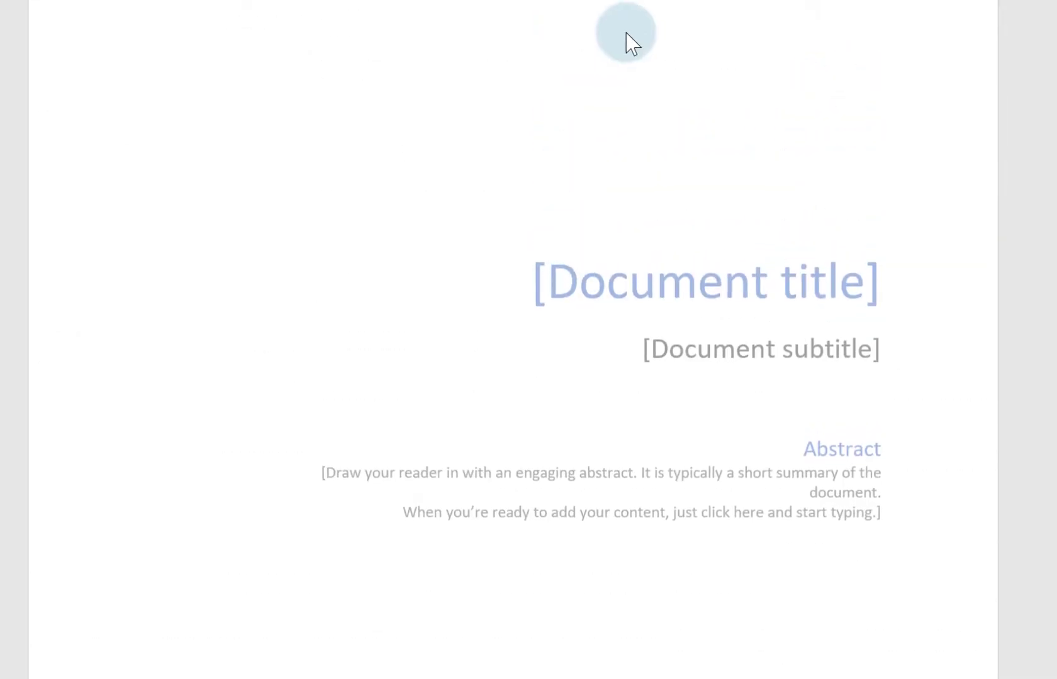
pyautogui.scroll(-8, 806, 353)
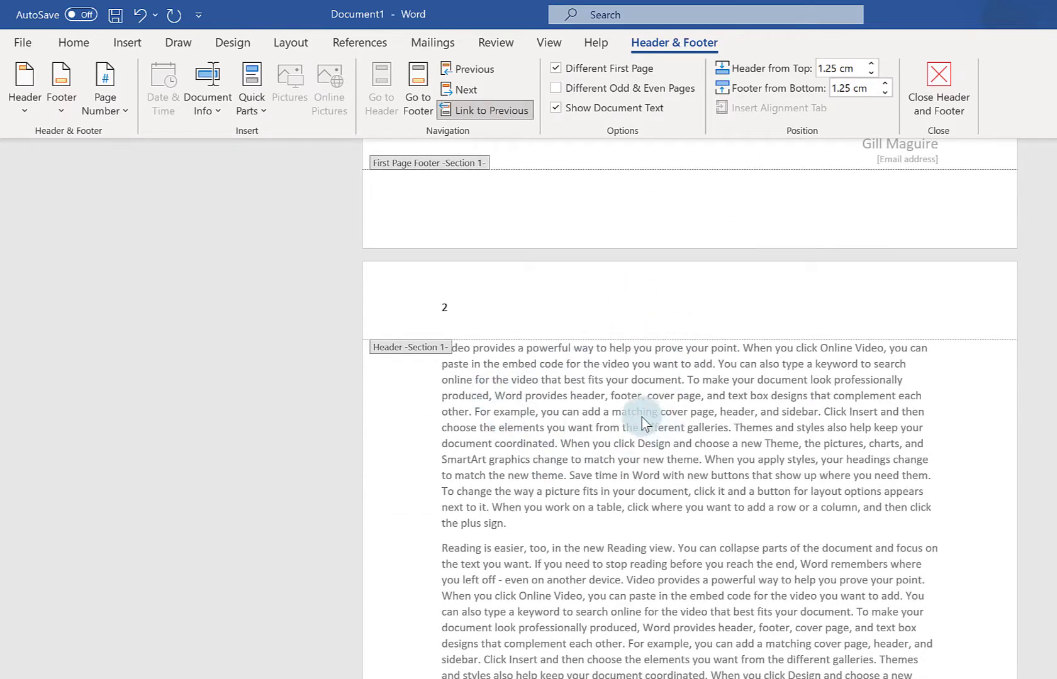
pyautogui.scroll(-5, 685, 428)
pyautogui.scroll(-15, 689, 422)
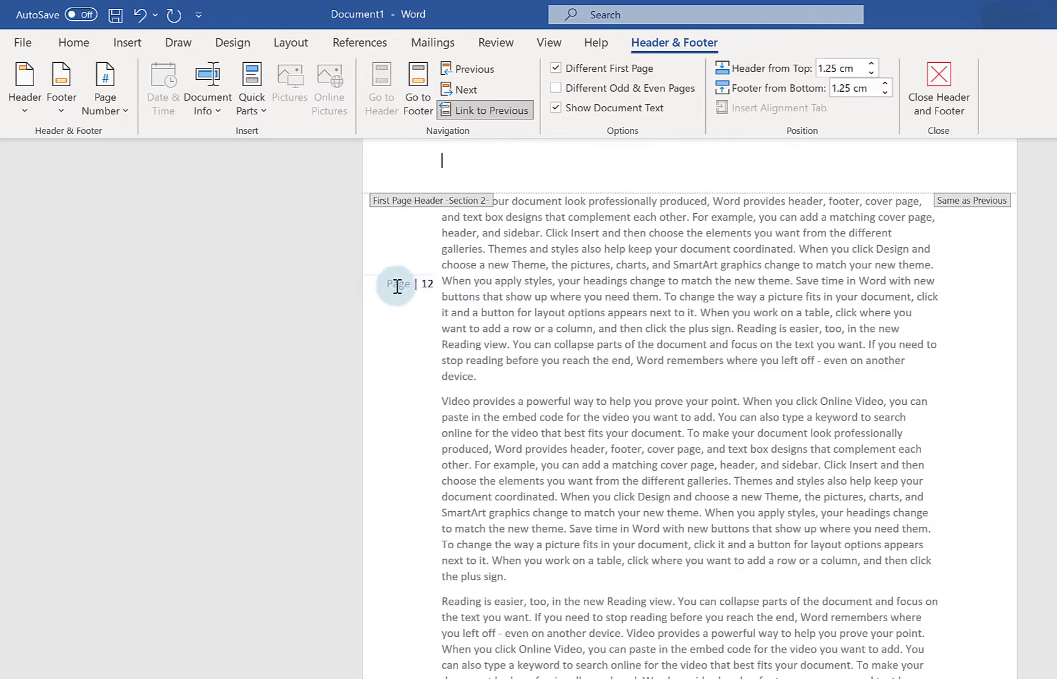
pyautogui.scroll(-8, 569, 344)
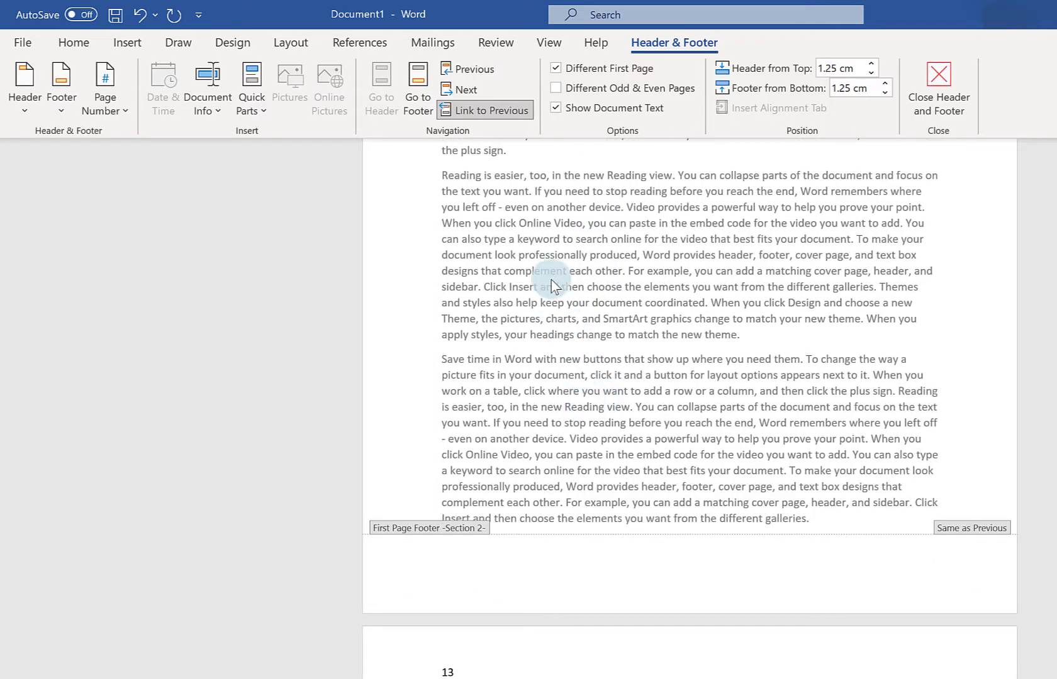
pyautogui.scroll(8, 548, 295)
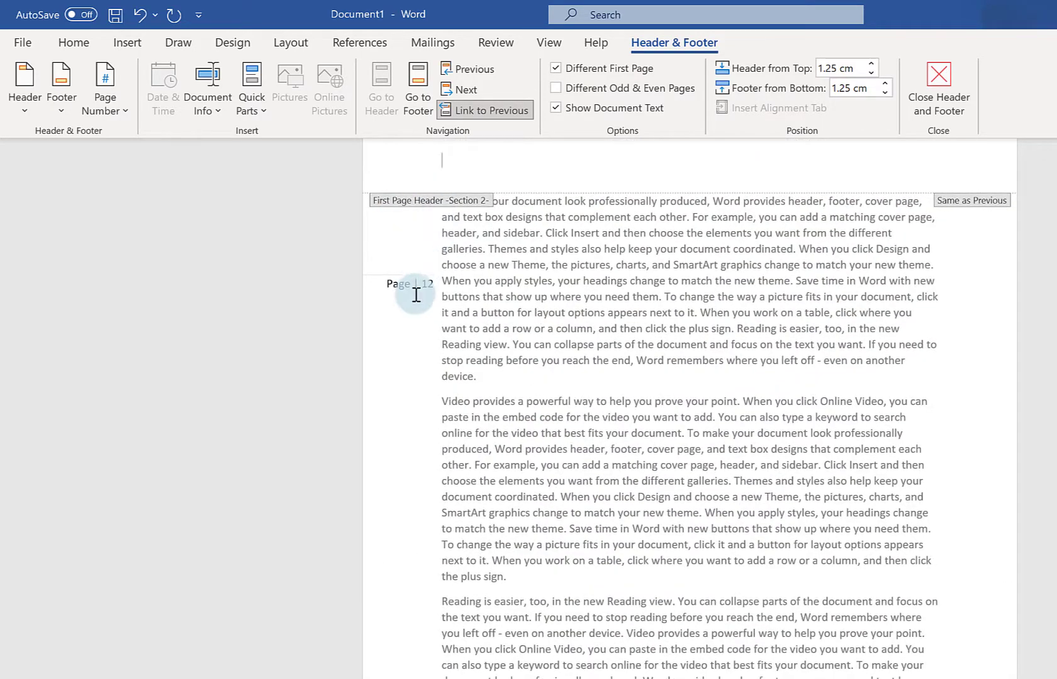
pyautogui.scroll(-8, 416, 400)
pyautogui.scroll(-1, 423, 591)
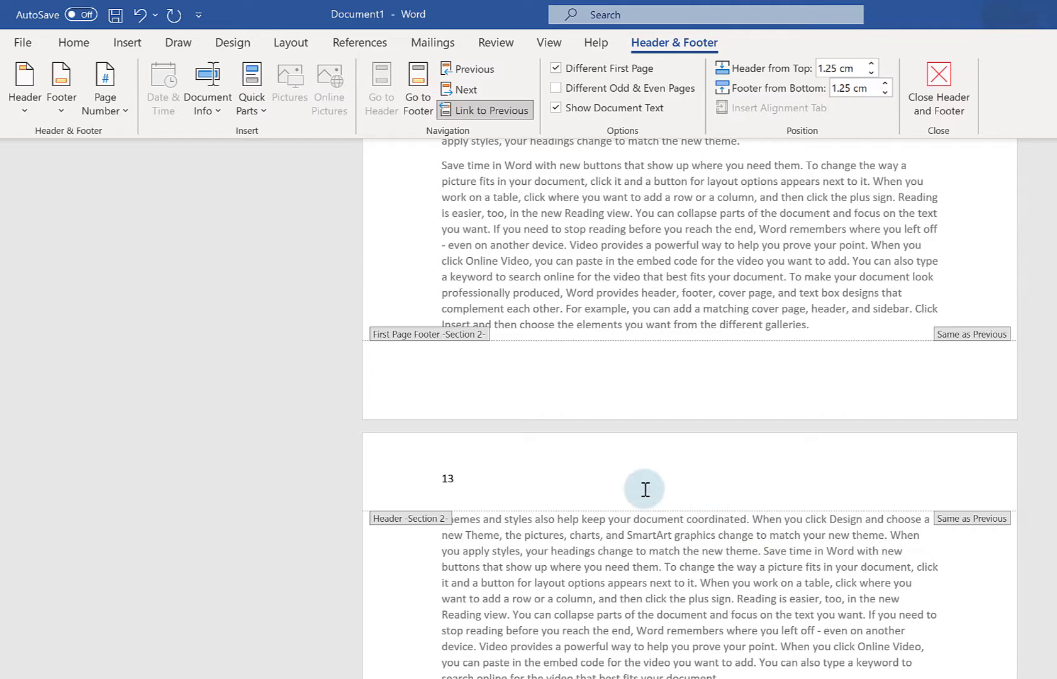
pyautogui.scroll(5, 627, 394)
pyautogui.scroll(5, 627, 394)
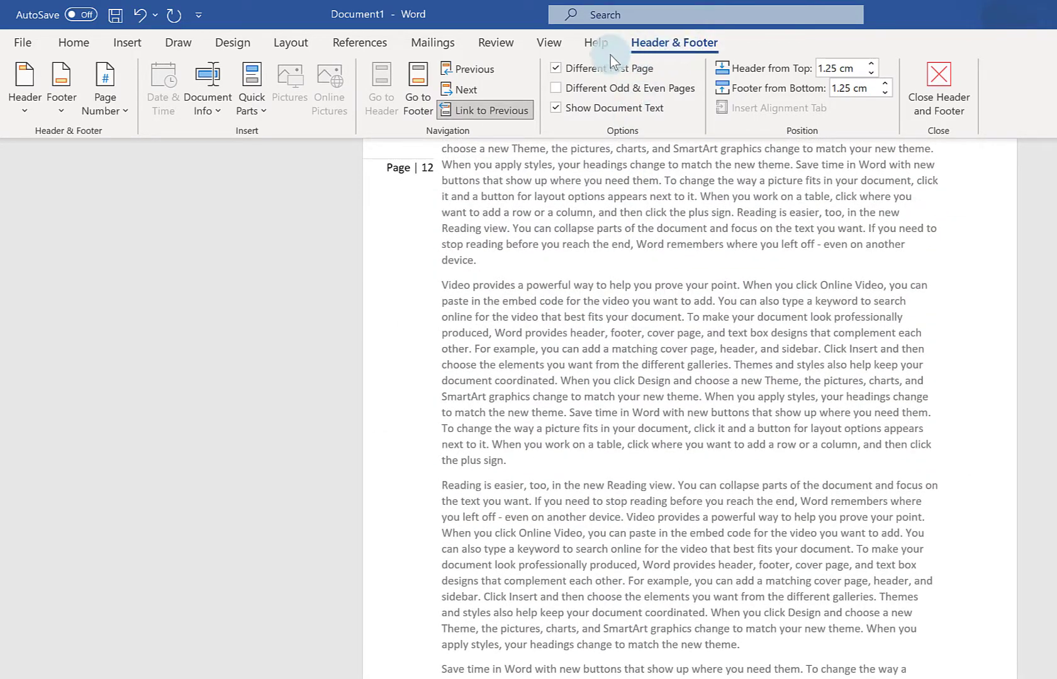
# - Turn off Different First Page so page 12 shows the Section 2 header, then close header editing
pyautogui.click(556, 68)
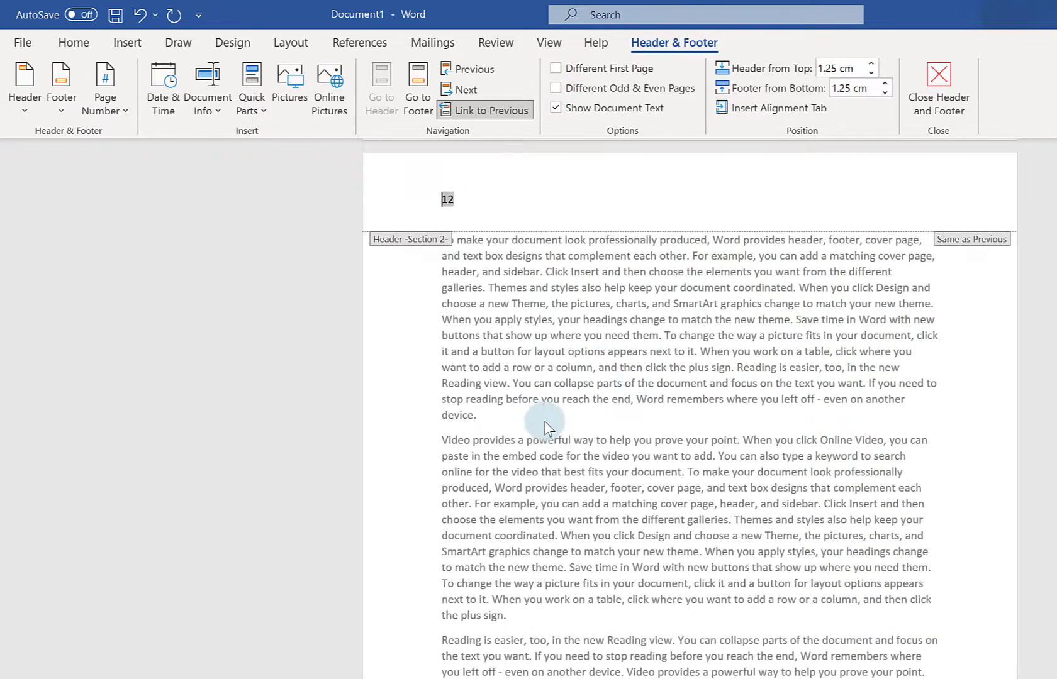
pyautogui.scroll(-8, 629, 390)
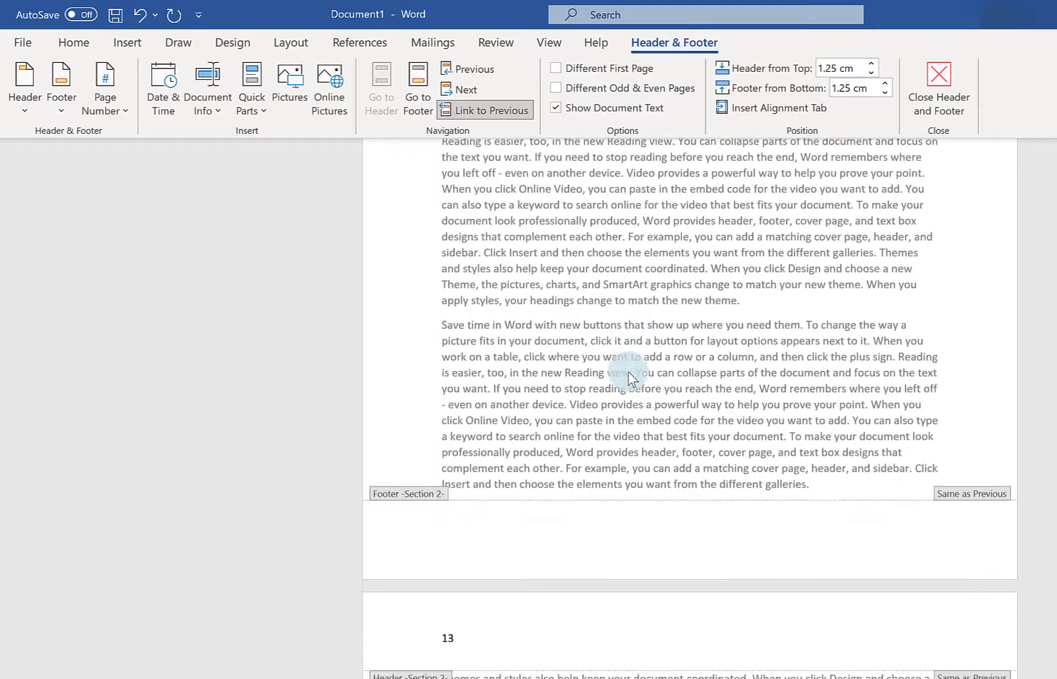
pyautogui.scroll(-3, 628, 373)
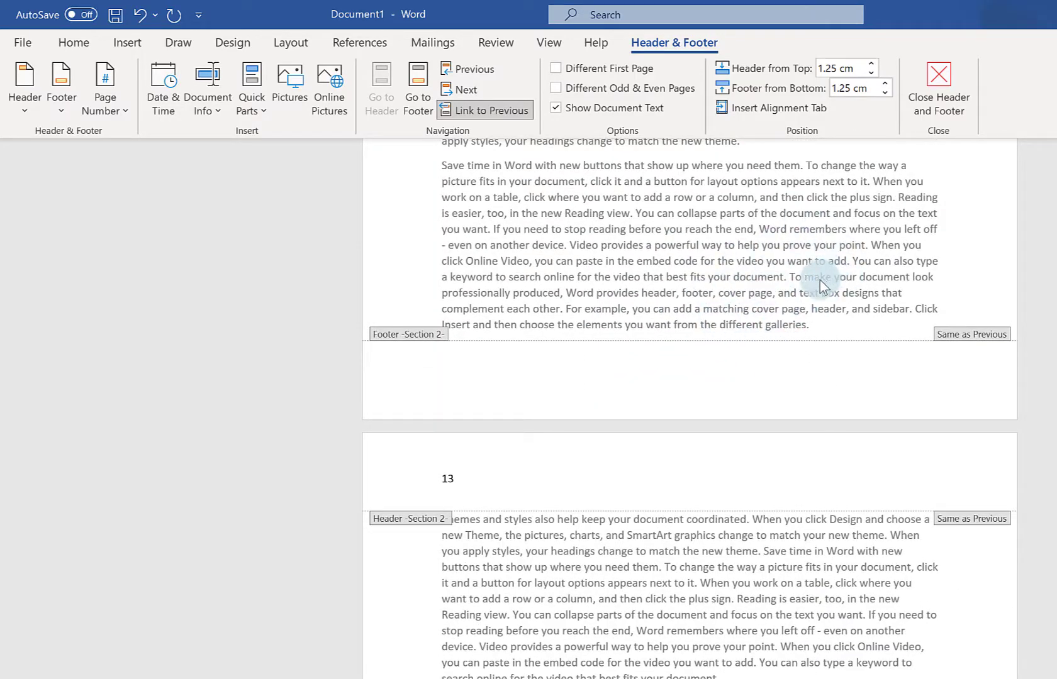
pyautogui.click(937, 94)
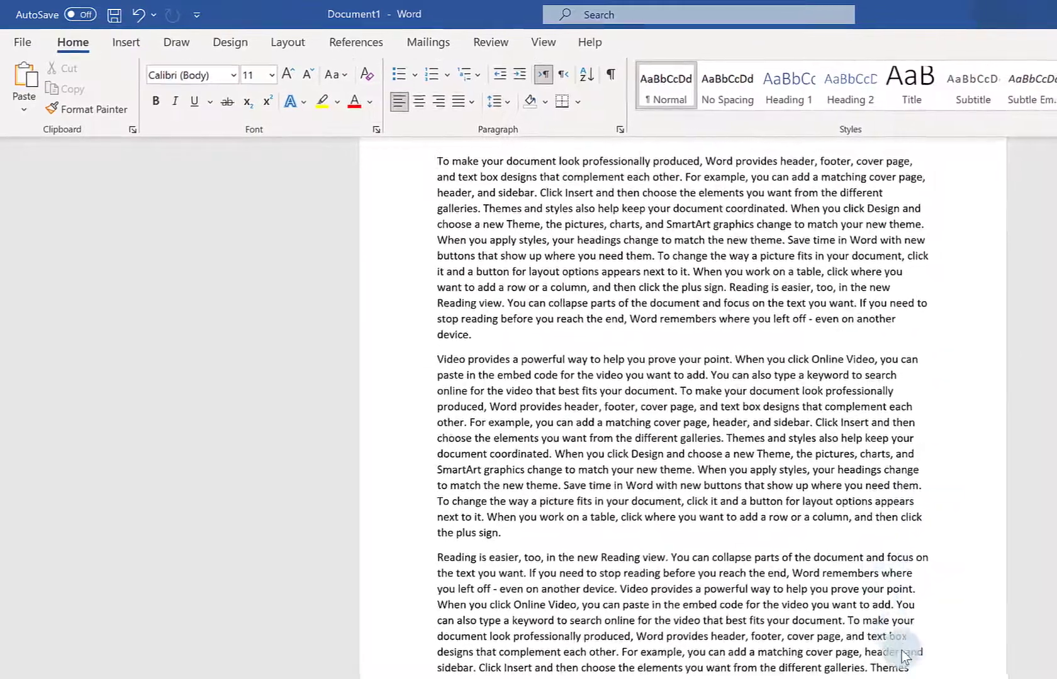